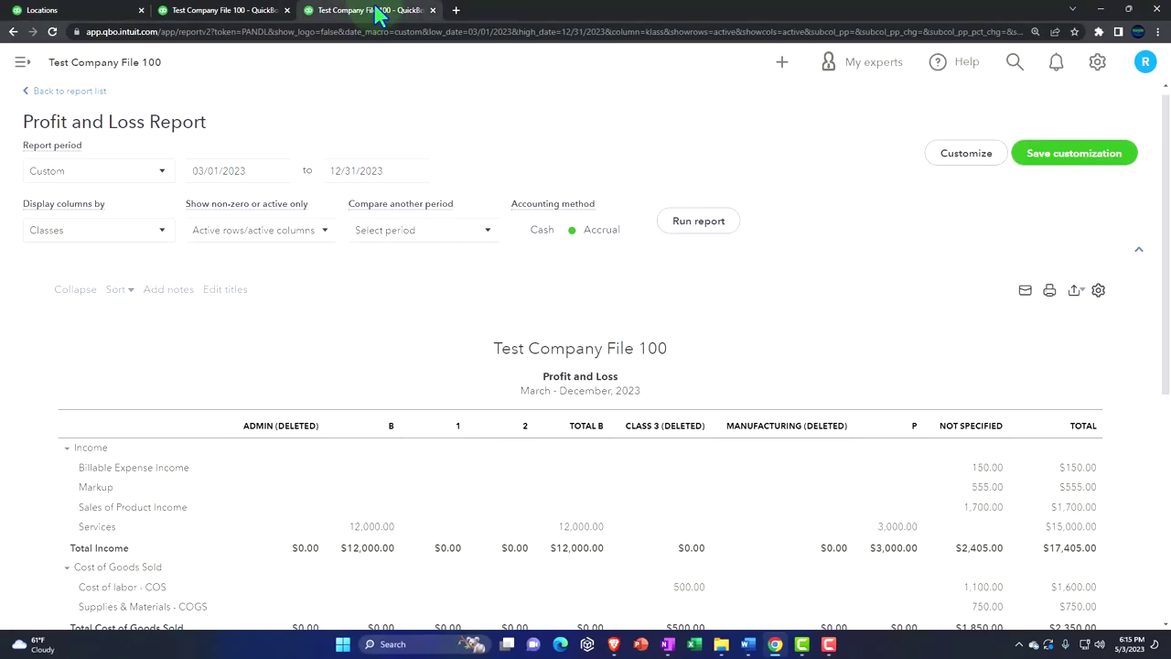
# Run the Profit and Loss report with its columns displayed by Total Only.
pyautogui.click(168, 221)
pyautogui.scroll(3, 137, 275)
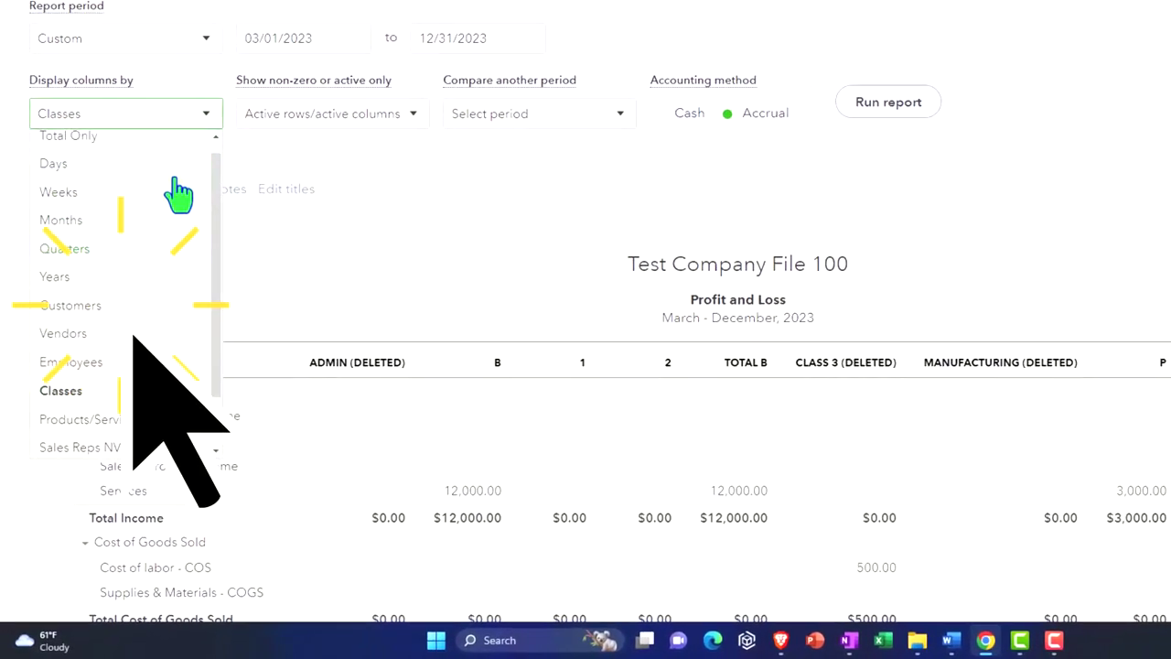
pyautogui.click(91, 153)
pyautogui.click(894, 99)
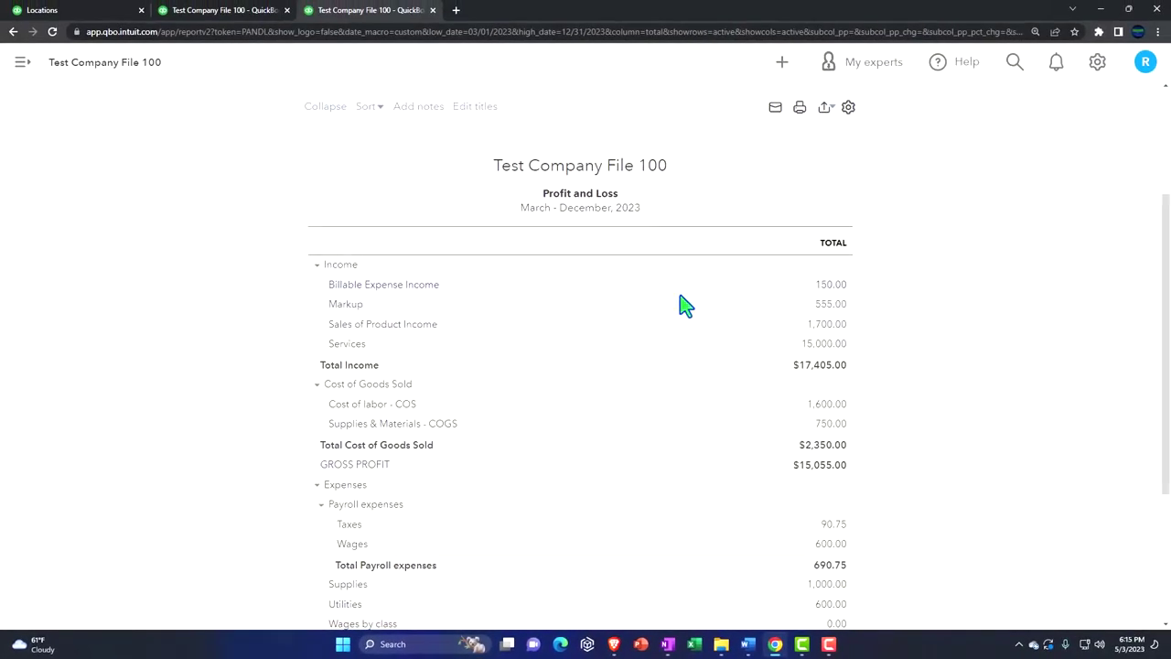
# Set the Profit and Loss report to display columns by Classes and run it.
pyautogui.scroll(2, 686, 306)
pyautogui.click(161, 234)
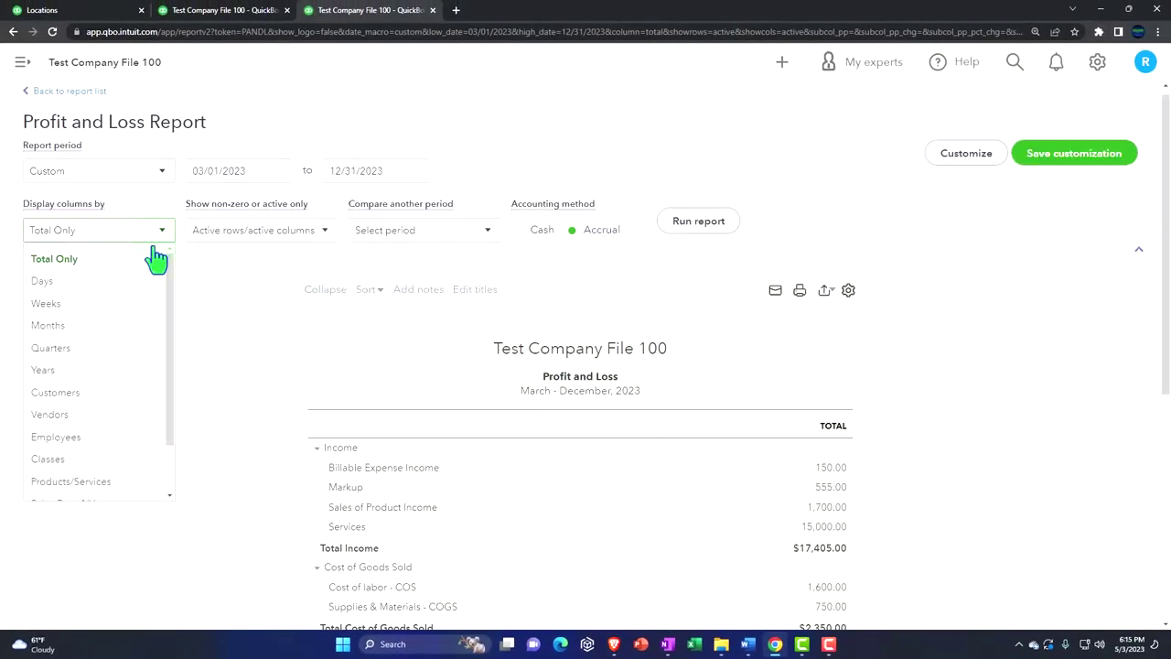
pyautogui.click(83, 458)
pyautogui.click(698, 222)
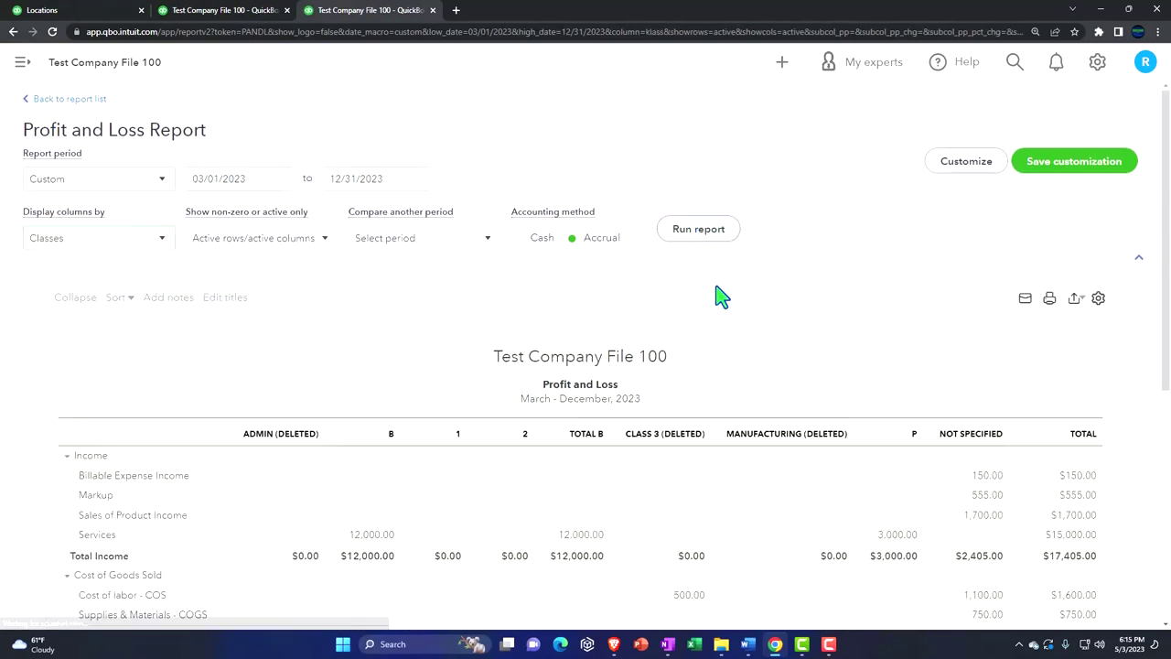
pyautogui.scroll(-2, 739, 359)
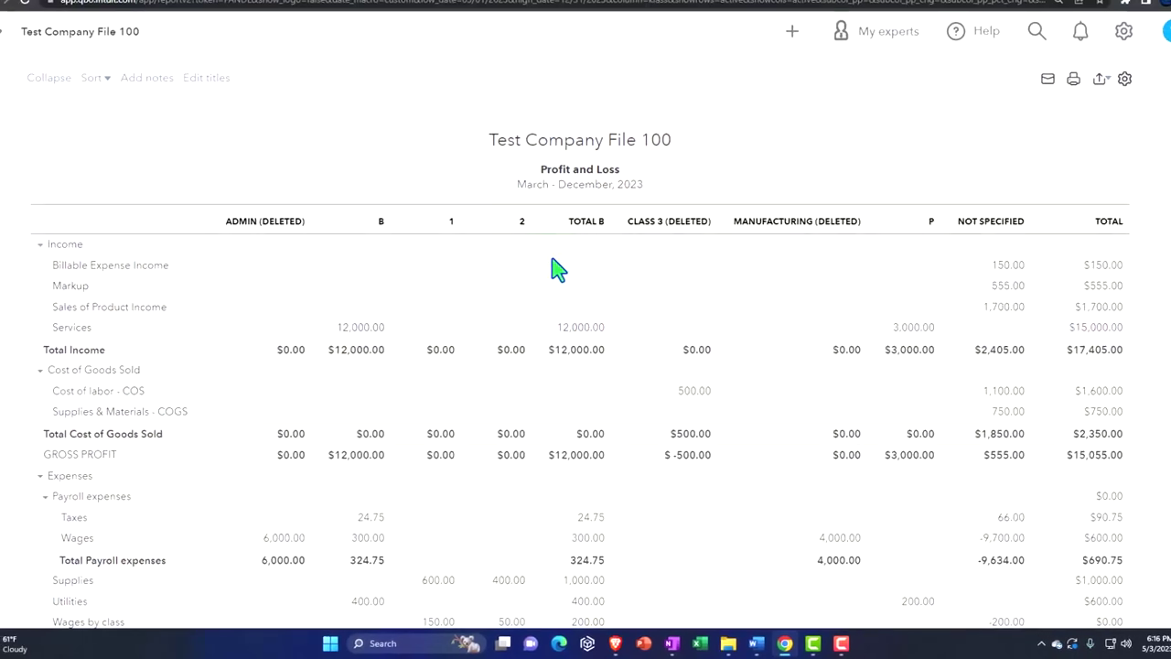
# Check the options for assigning classes in the Categories section of the advanced account settings.
pyautogui.click(102, 13)
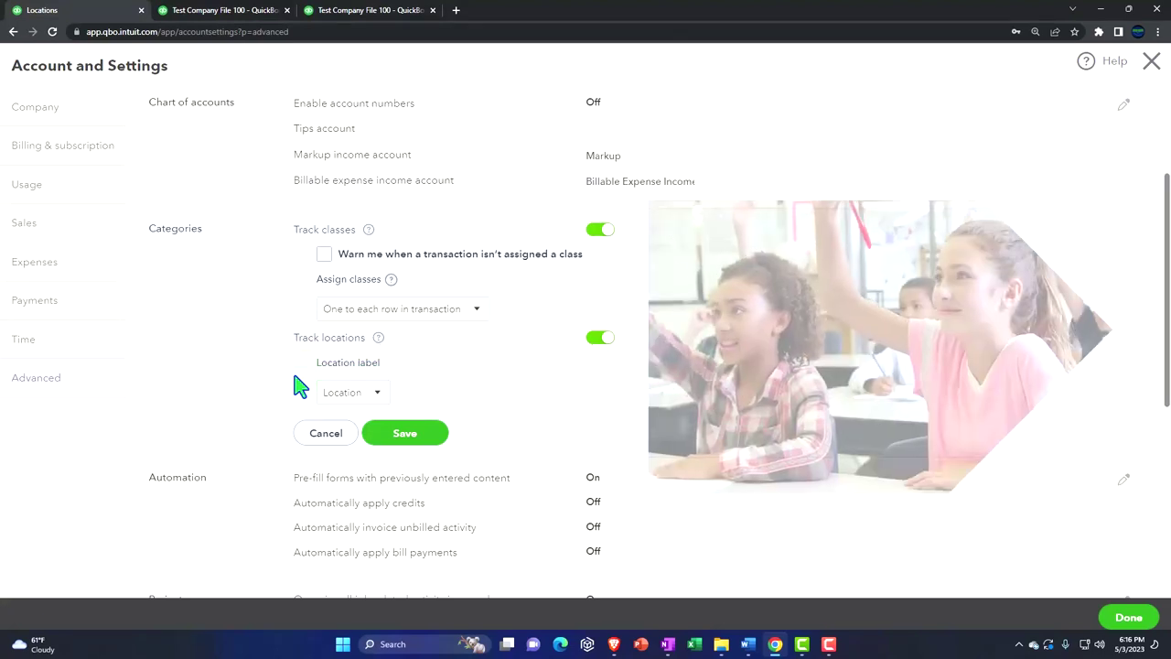
pyautogui.click(479, 311)
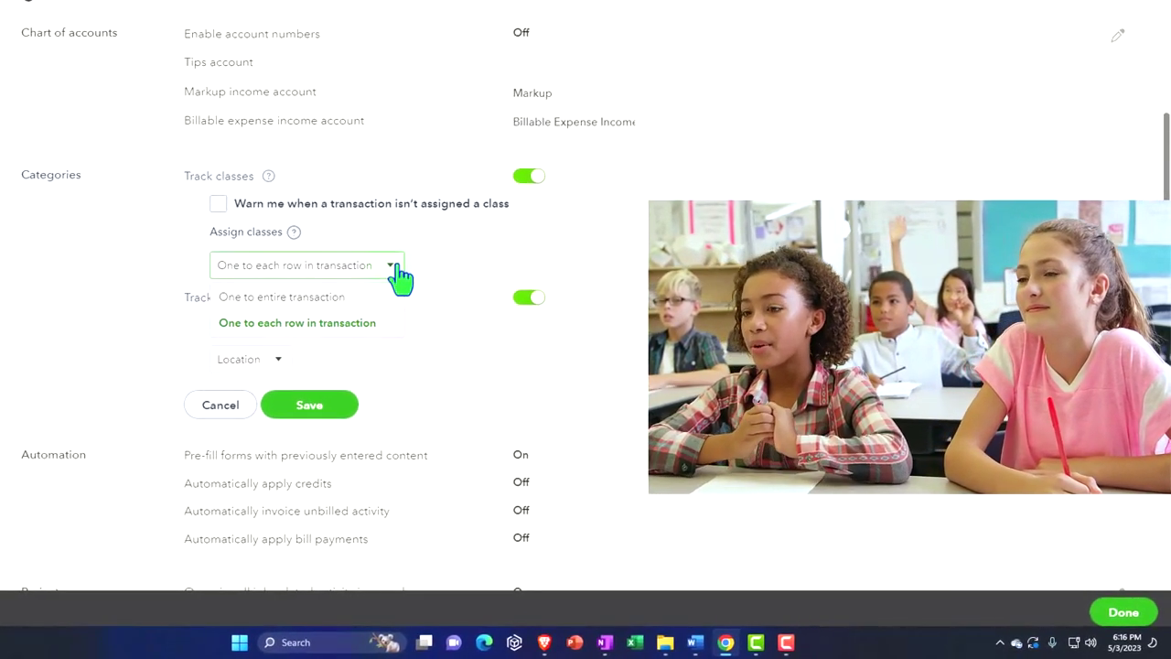
pyautogui.click(397, 265)
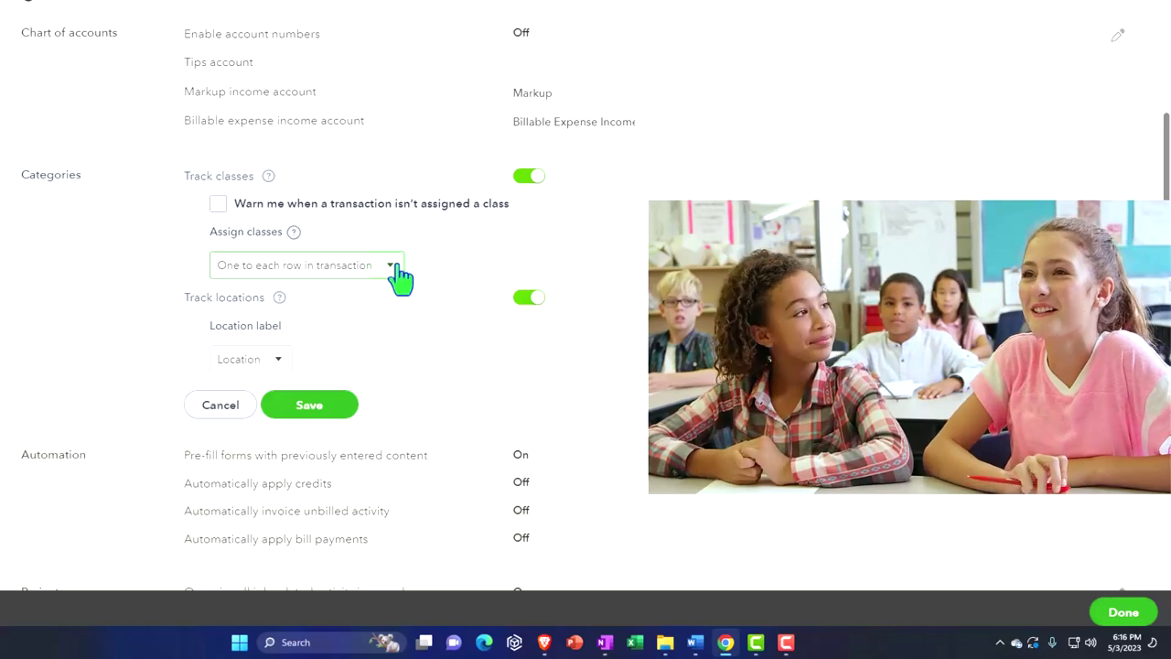
pyautogui.click(393, 265)
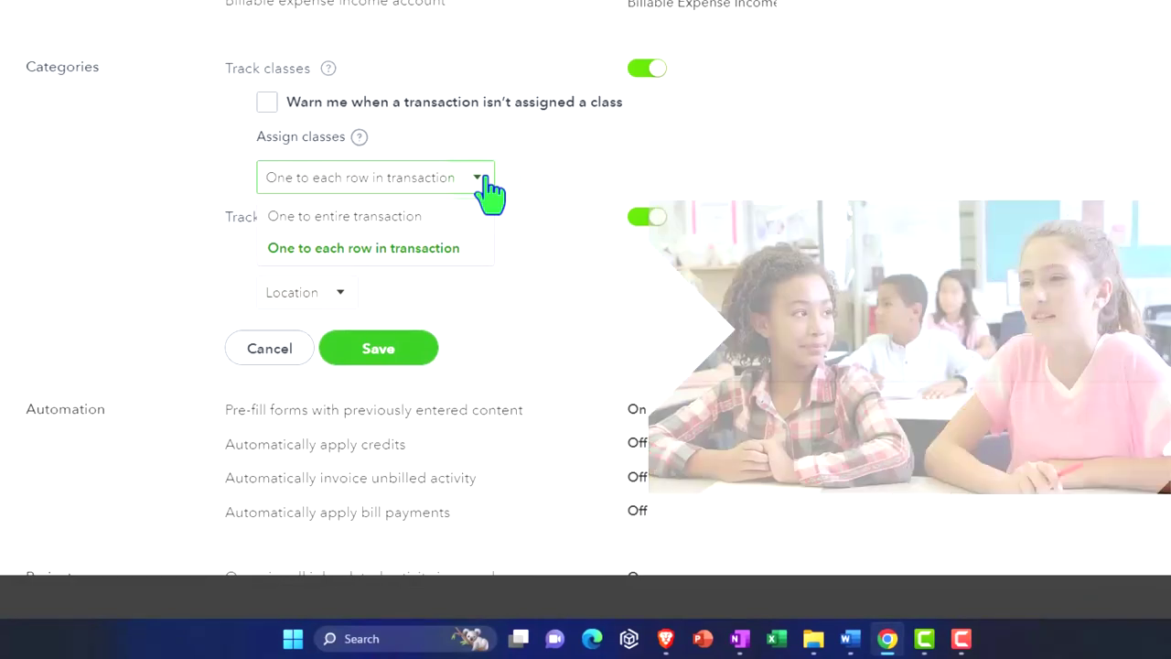
pyautogui.click(485, 180)
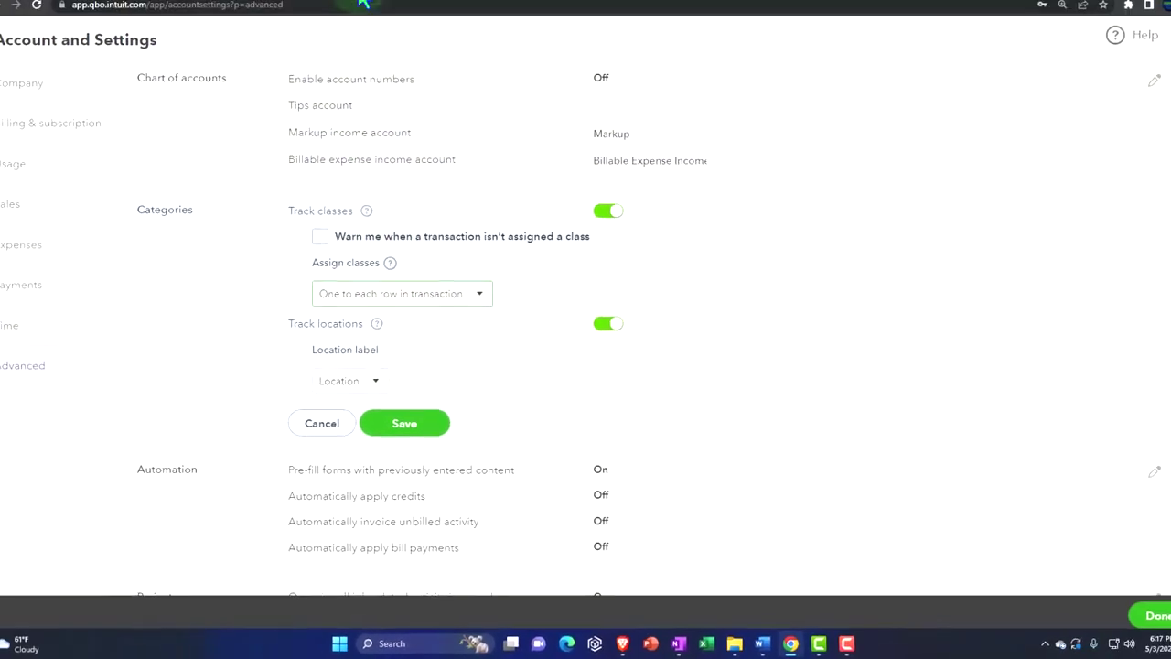
# View the Profit and Loss report by class, and check the location label choices in the account settings, keeping Location.
pyautogui.click(364, 13)
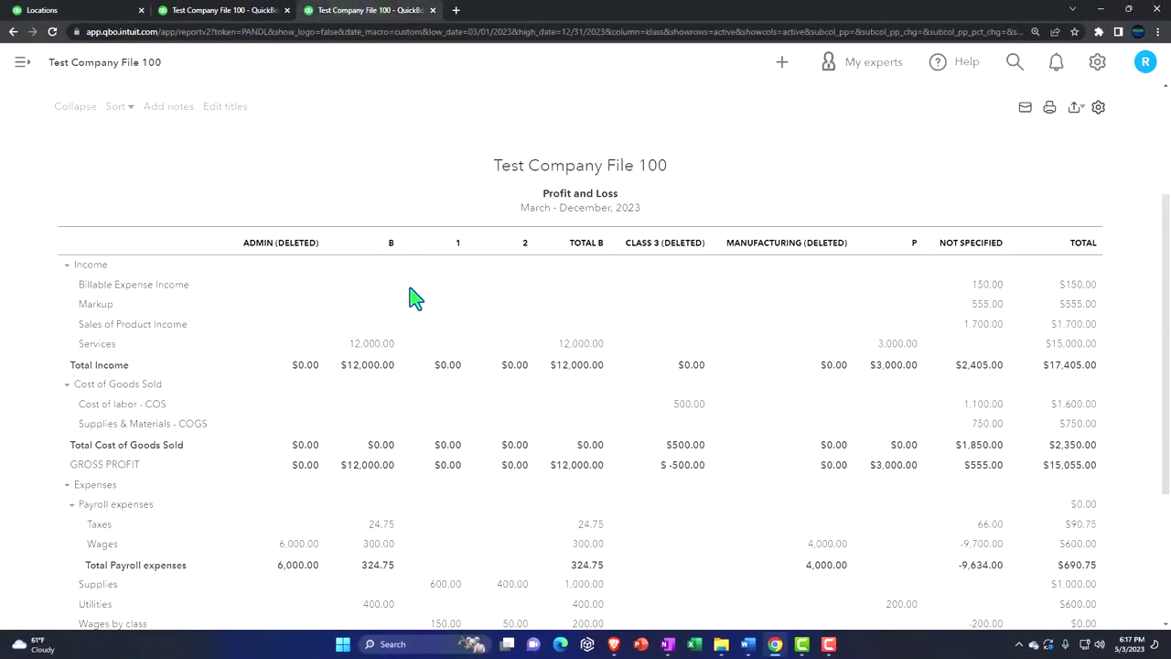
pyautogui.click(110, 10)
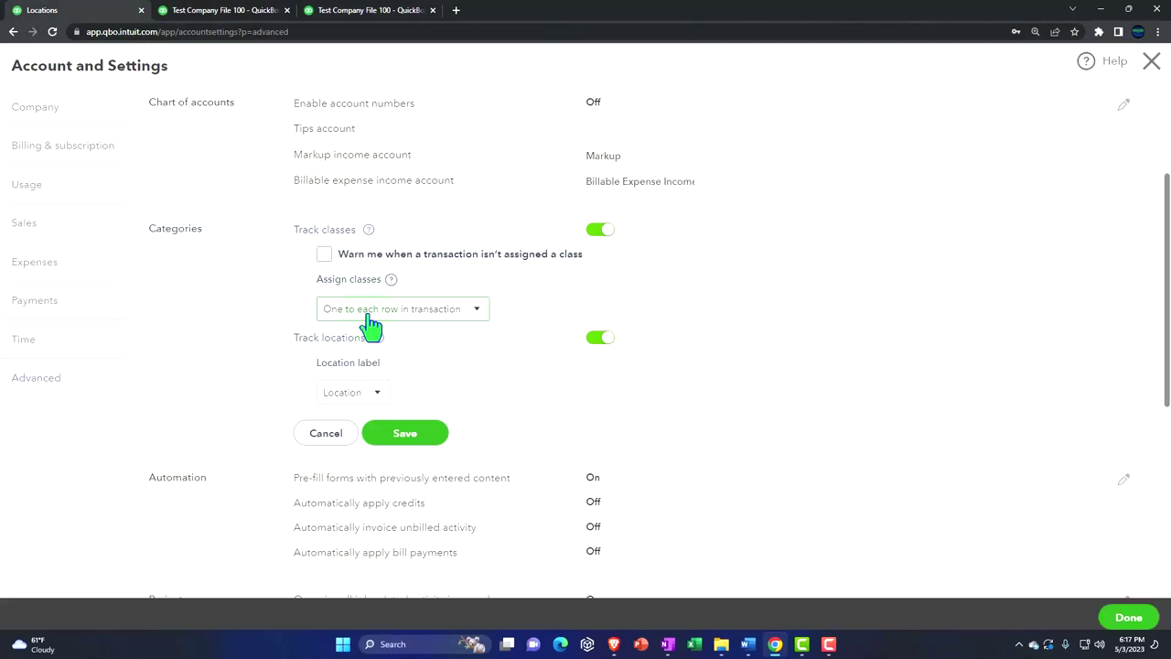
pyautogui.click(375, 391)
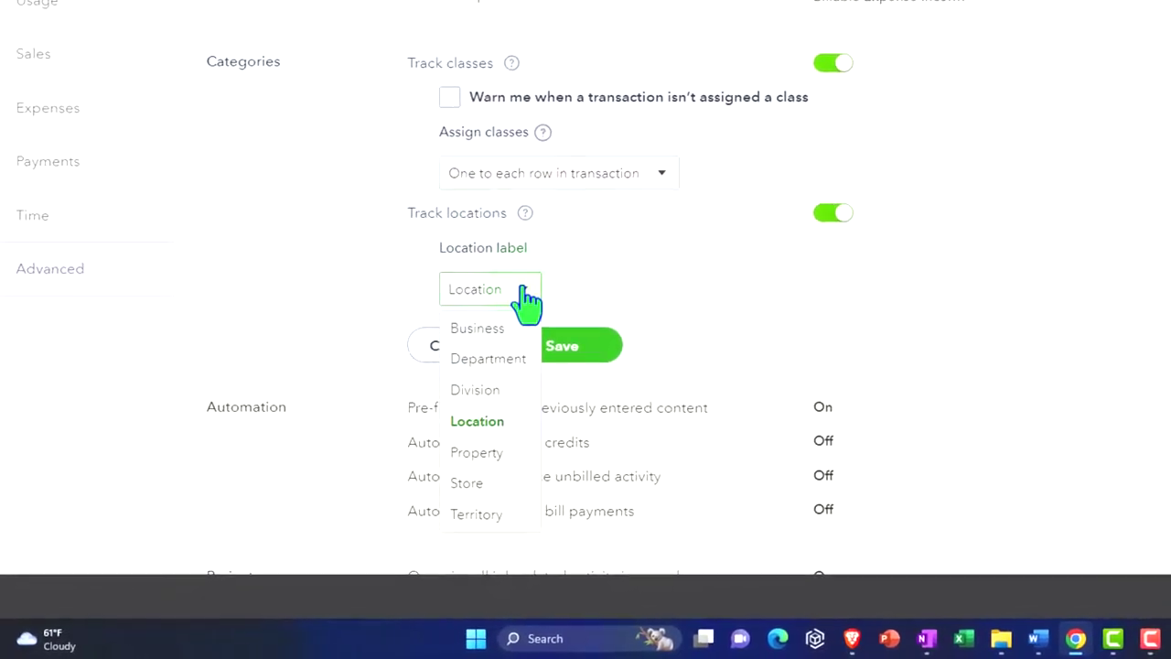
pyautogui.click(492, 430)
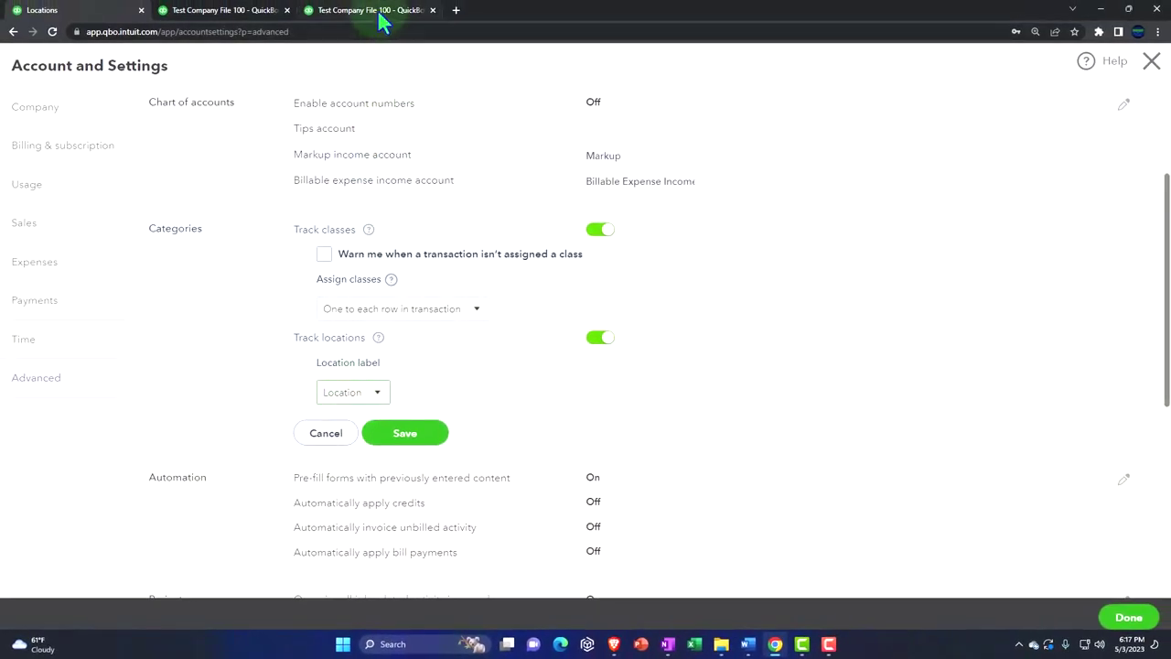
# Review the display column options of the Profit and Loss report, keeping Classes.
pyautogui.click(379, 13)
pyautogui.click(162, 240)
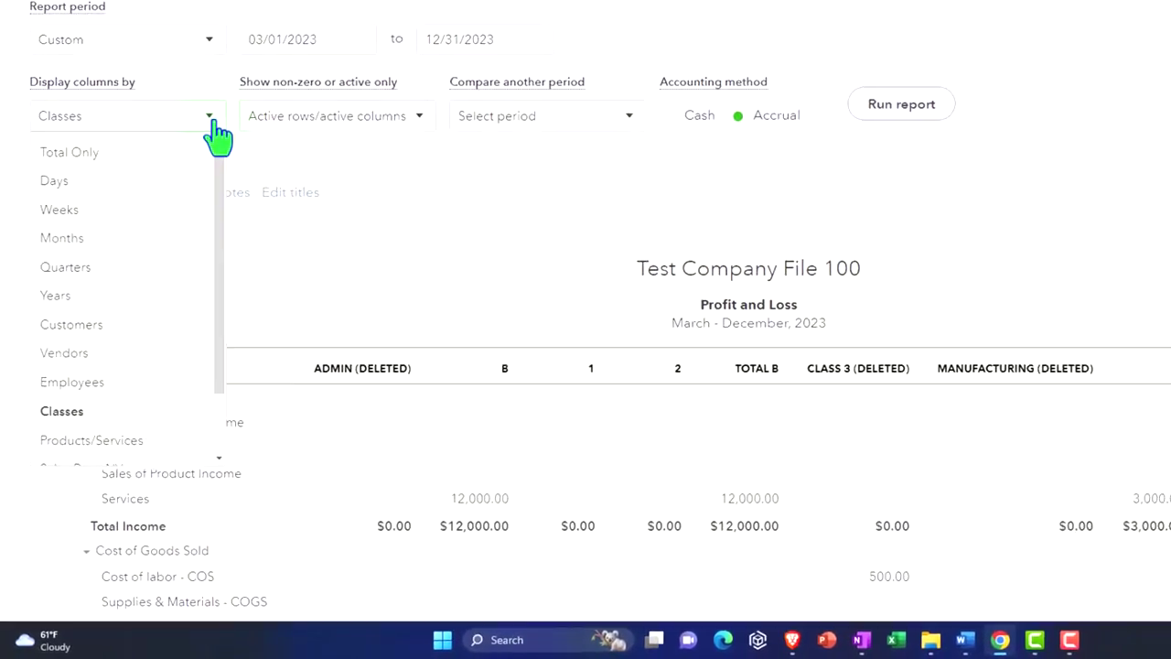
pyautogui.scroll(-1, 174, 265)
pyautogui.click(156, 305)
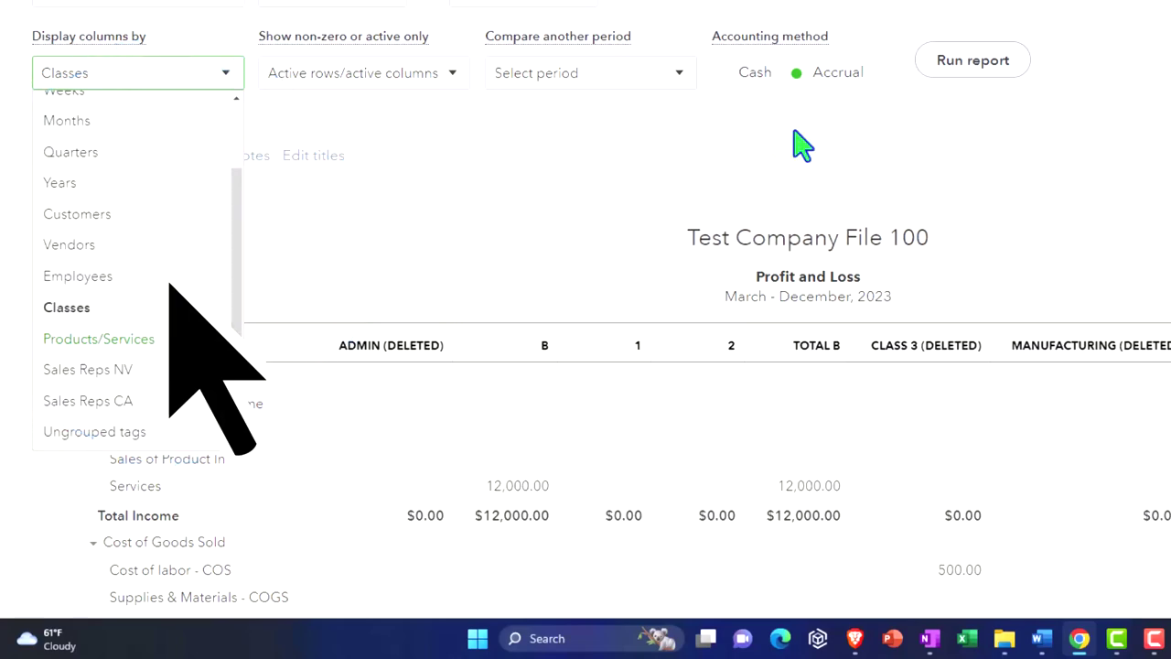
pyautogui.click(1158, 64)
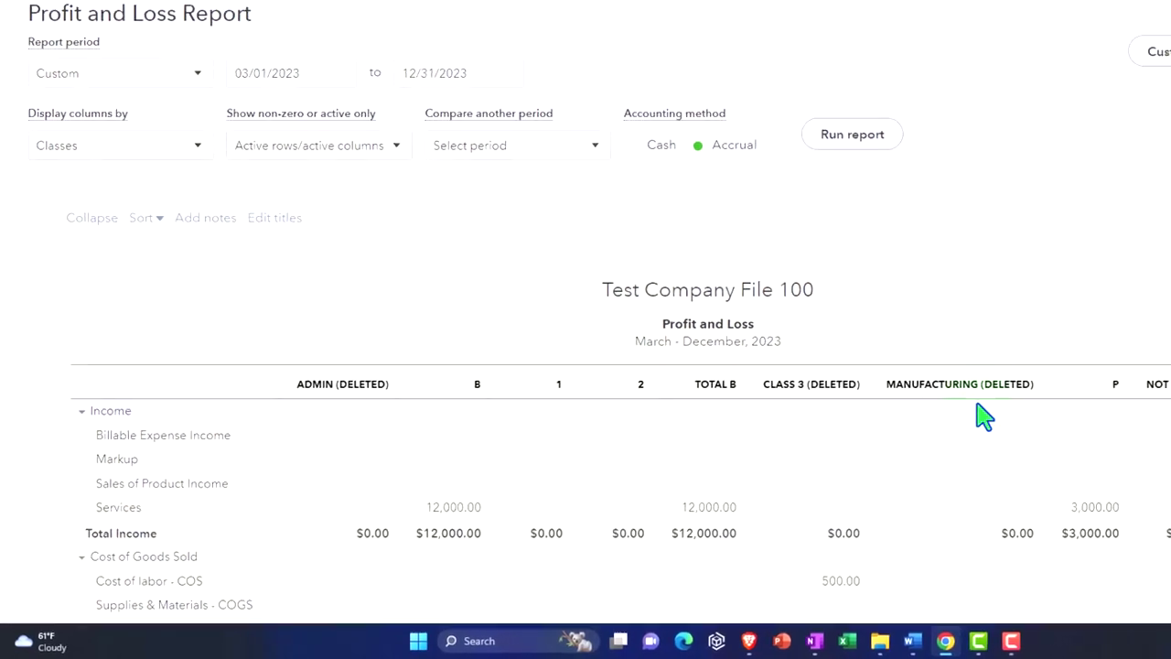
# Save the Categories settings with class and location tracking on and Location as the location label.
pyautogui.click(104, 1)
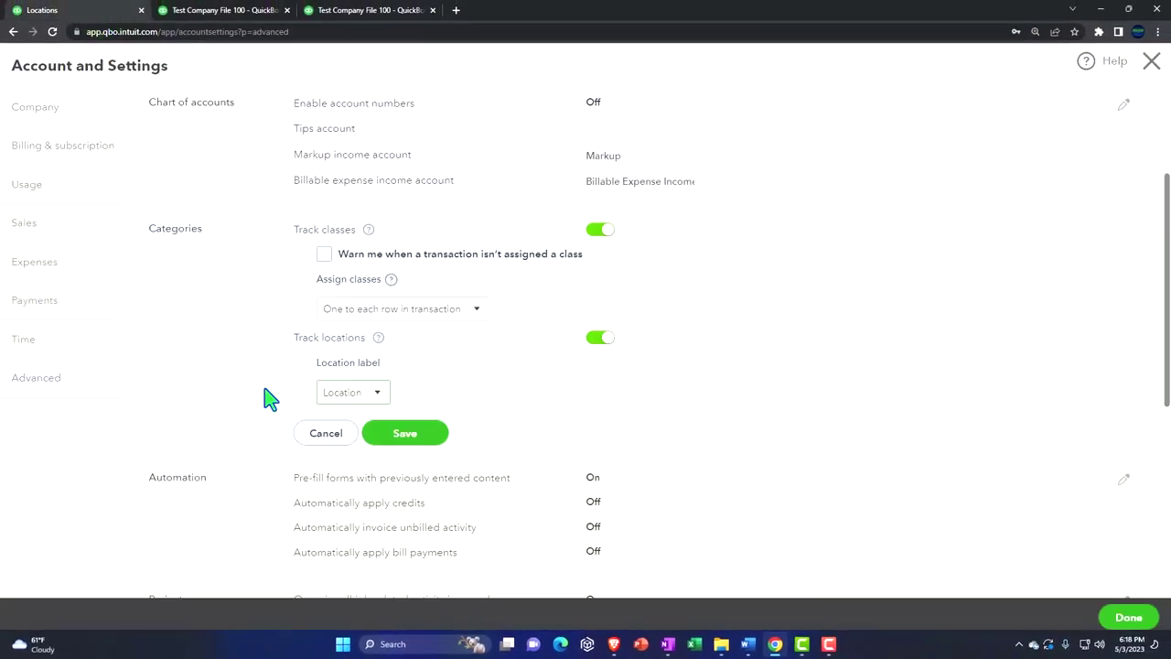
pyautogui.click(376, 393)
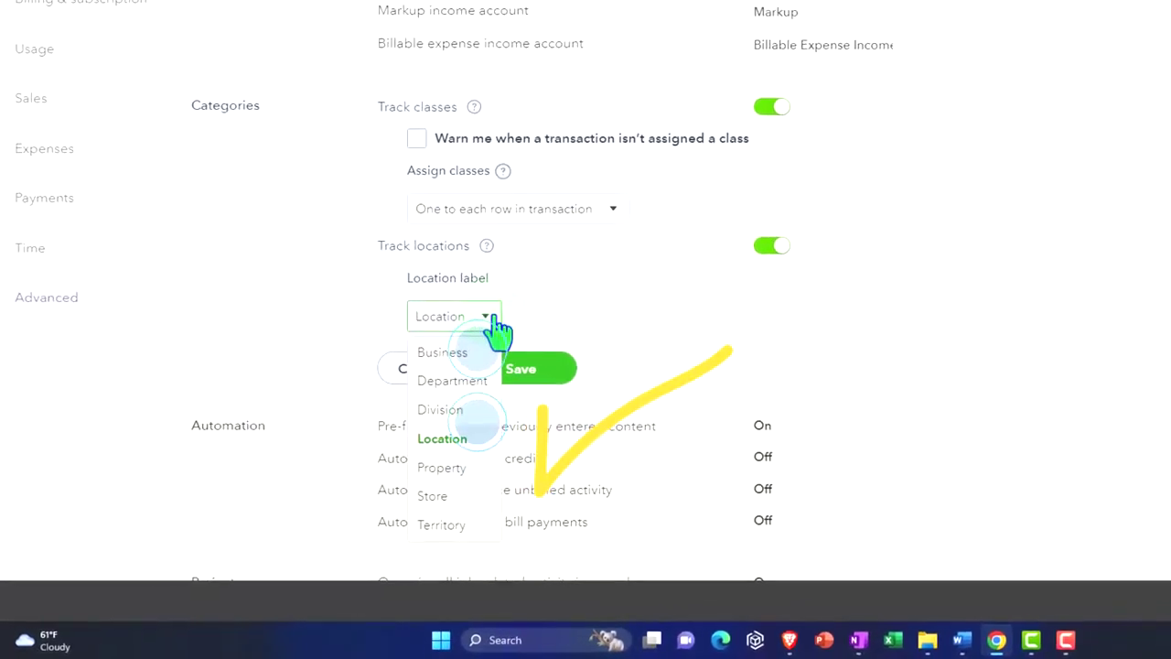
pyautogui.click(486, 315)
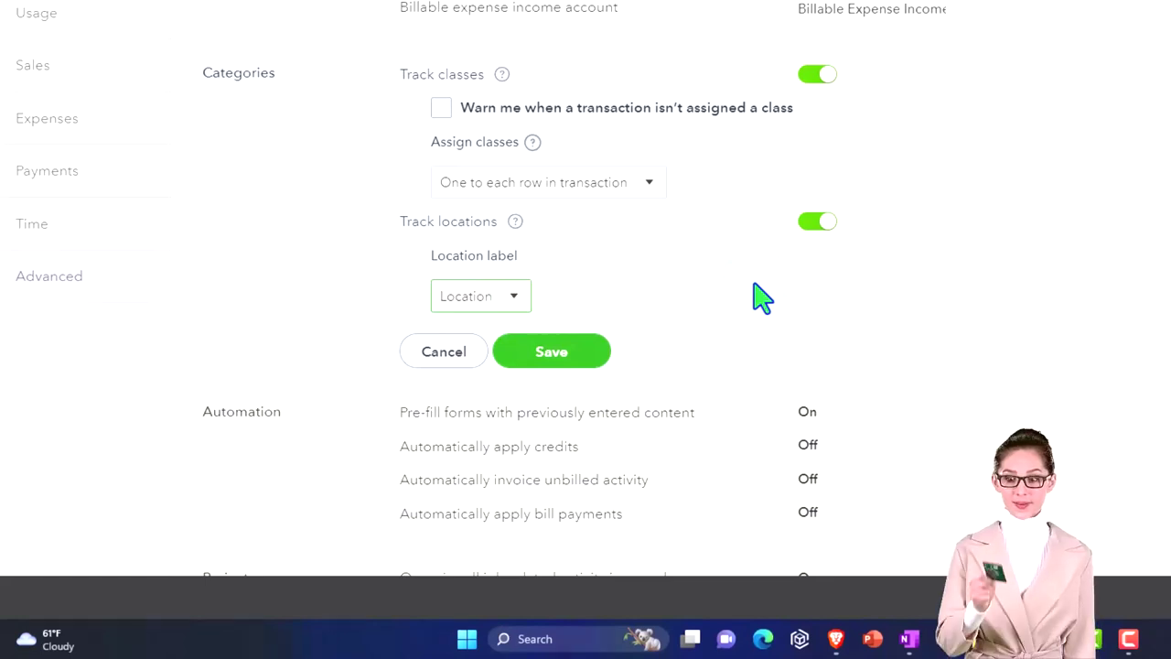
pyautogui.click(544, 352)
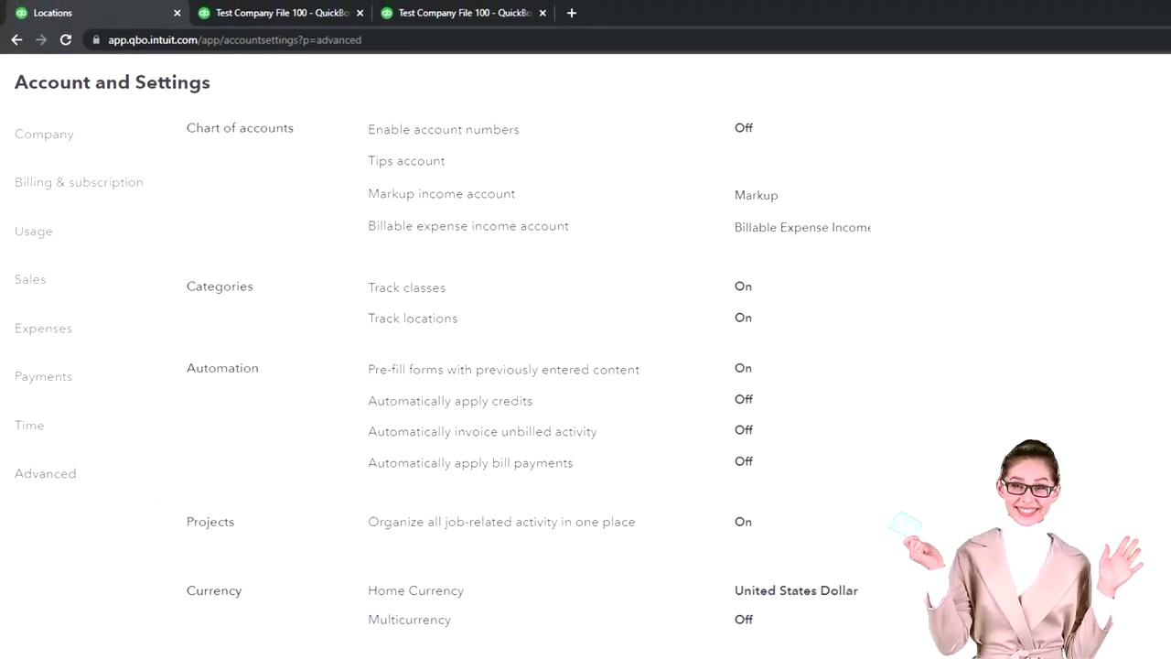
# Leave the account settings, open the Locations list from All Lists and collapse the side navigation.
pyautogui.press('Escape')
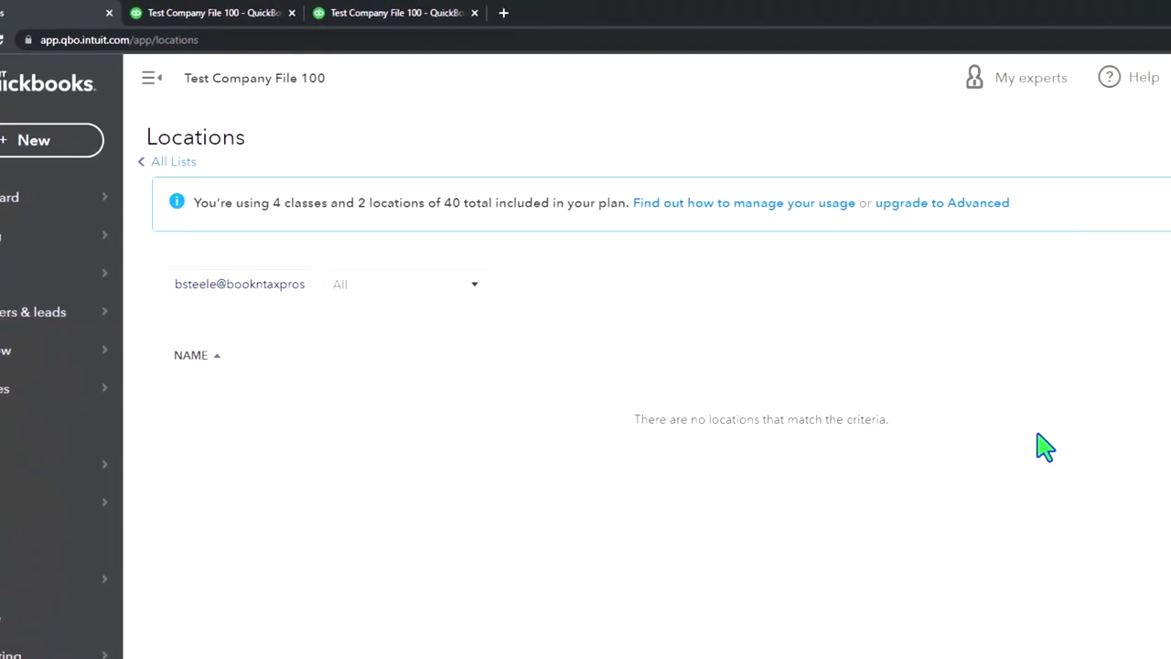
pyautogui.click(1103, 83)
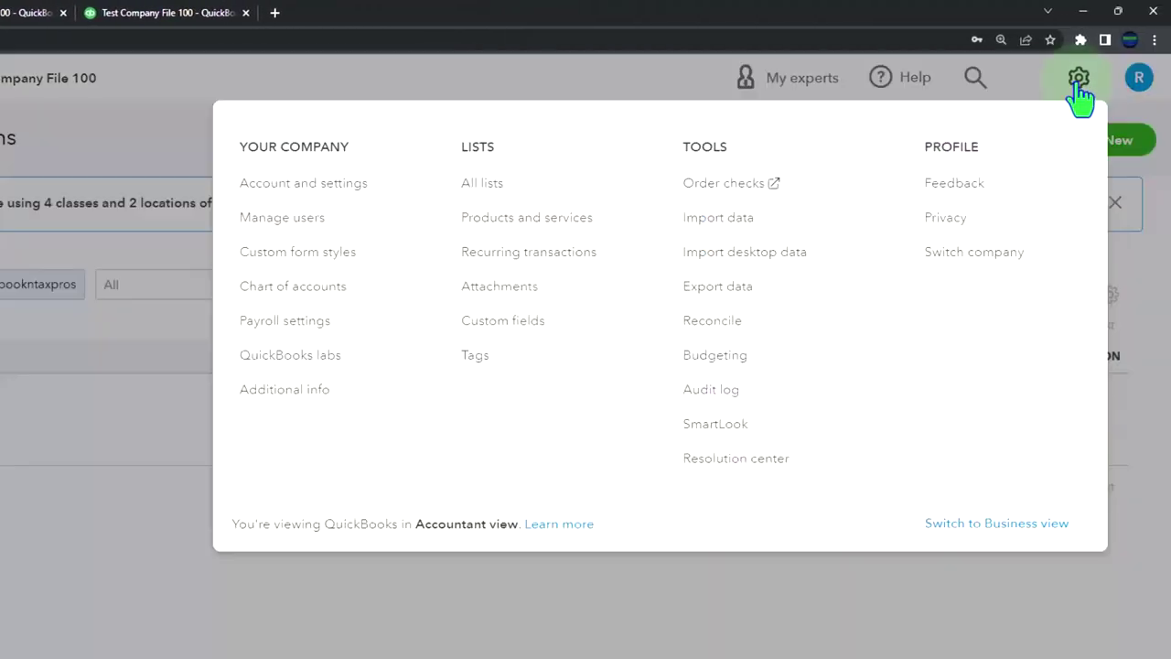
pyautogui.click(485, 187)
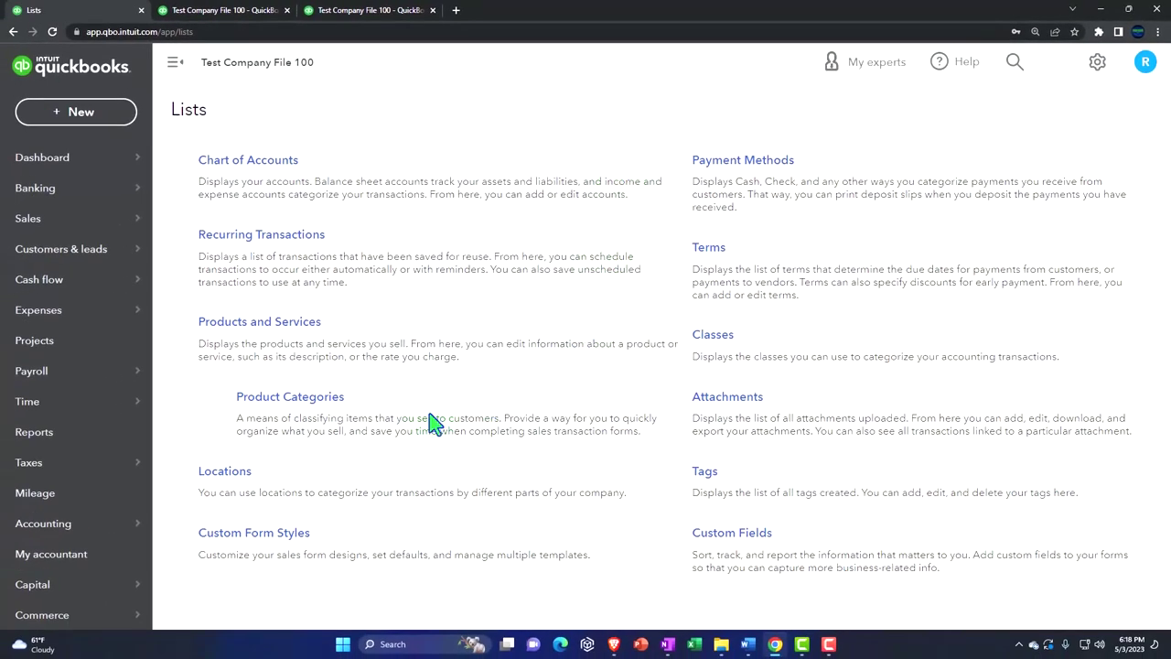
pyautogui.click(243, 474)
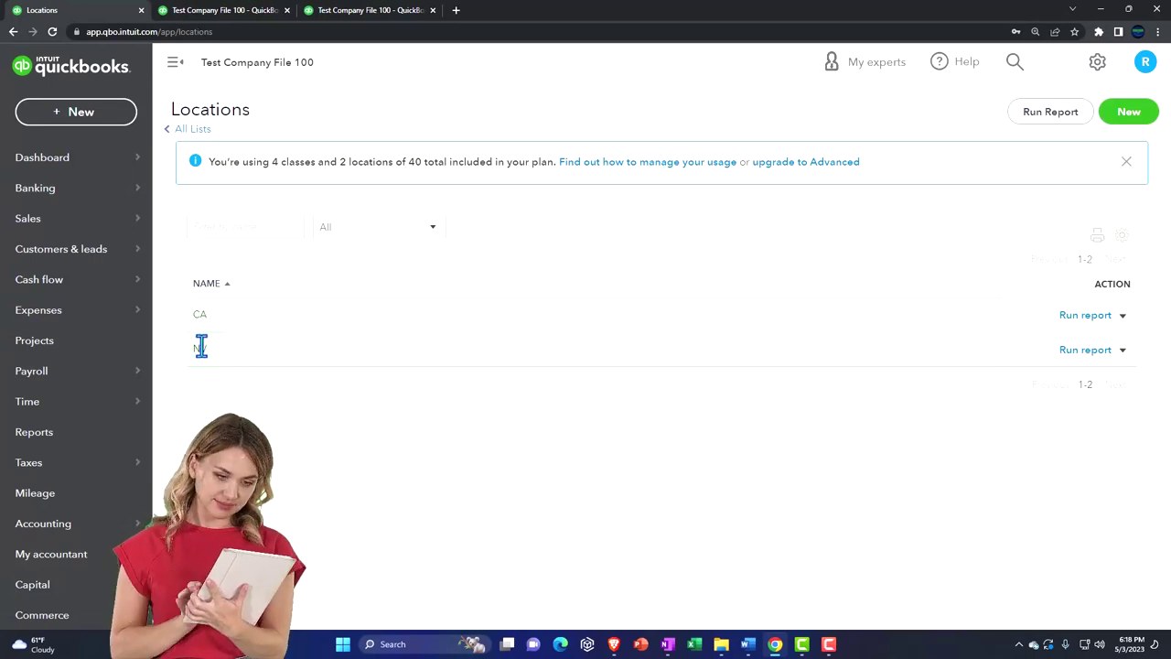
pyautogui.click(175, 61)
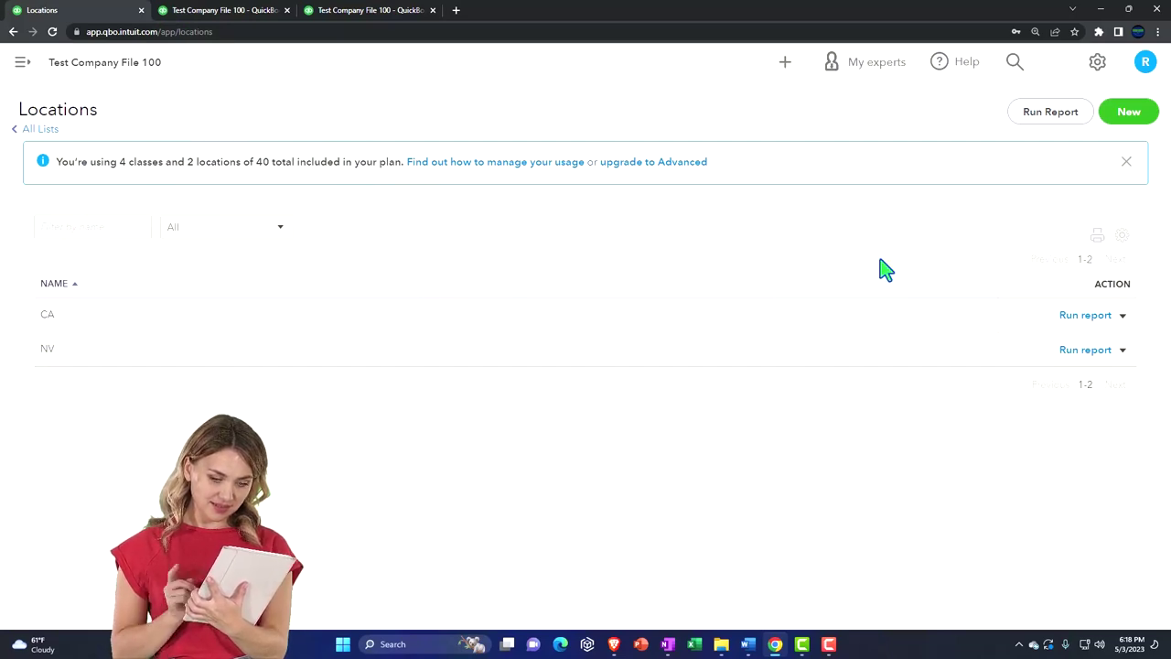
# Start a new location named L 1 CA and make it a sub-location of CA.
pyautogui.click(1129, 113)
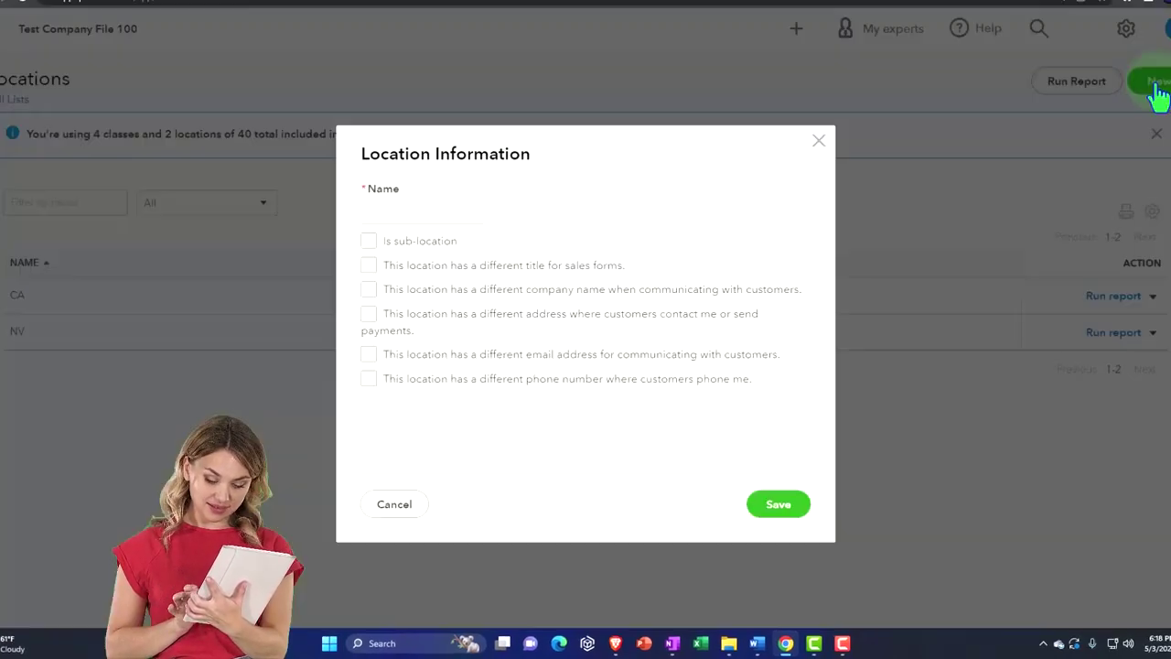
pyautogui.click(365, 126)
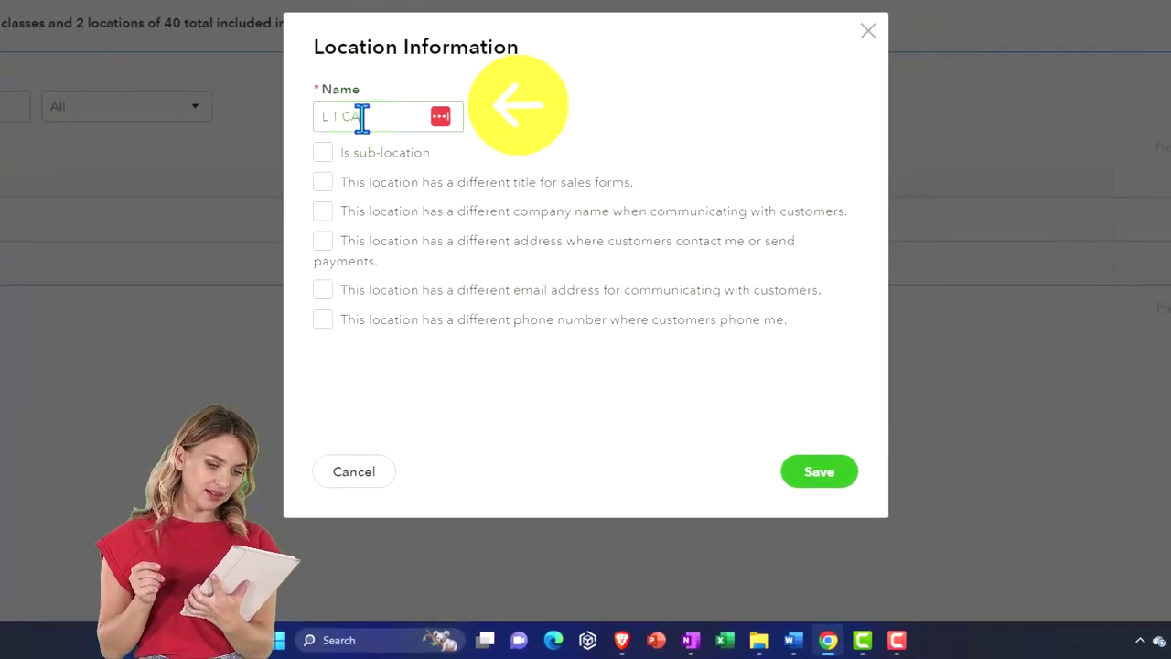
pyautogui.click(326, 154)
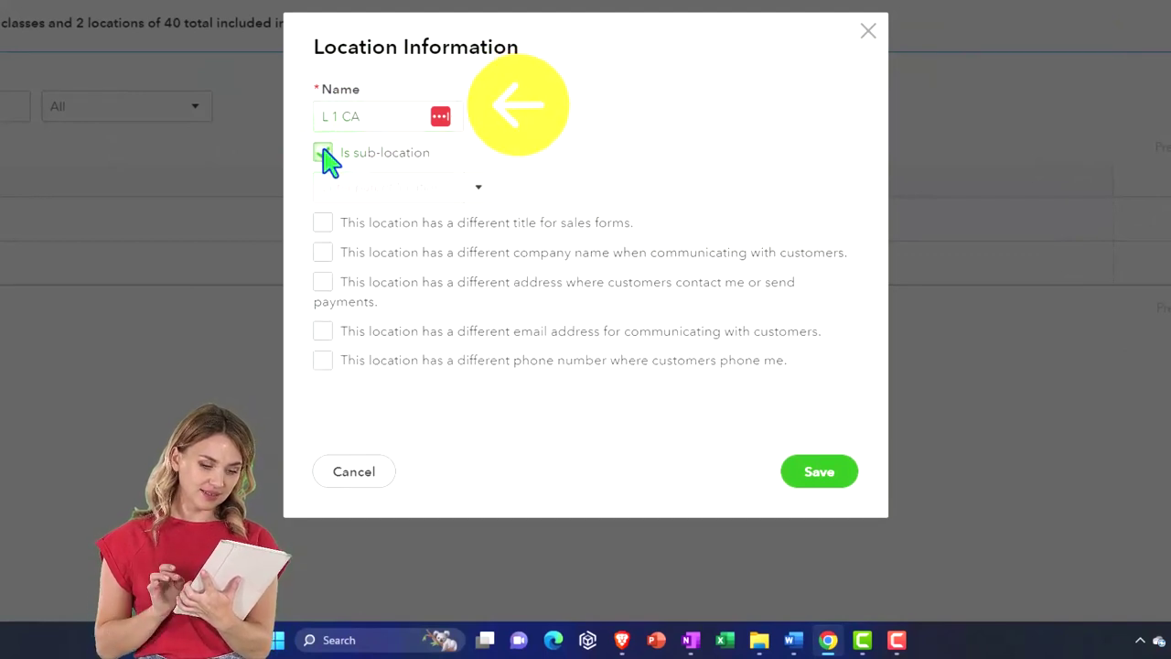
pyautogui.click(485, 192)
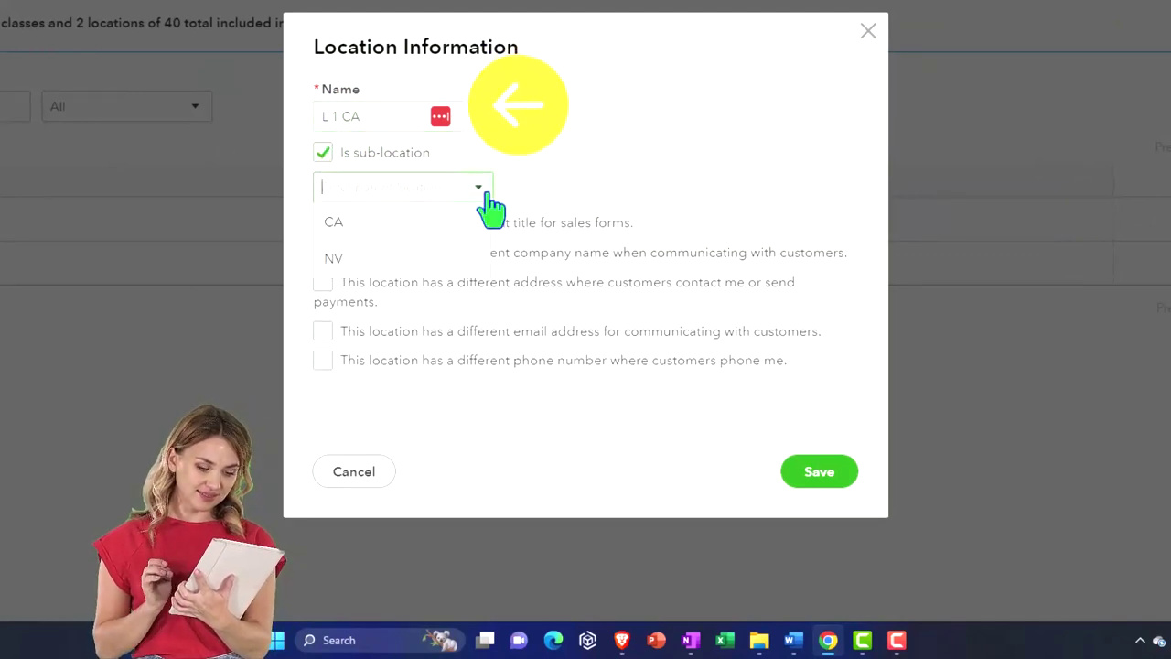
pyautogui.click(377, 223)
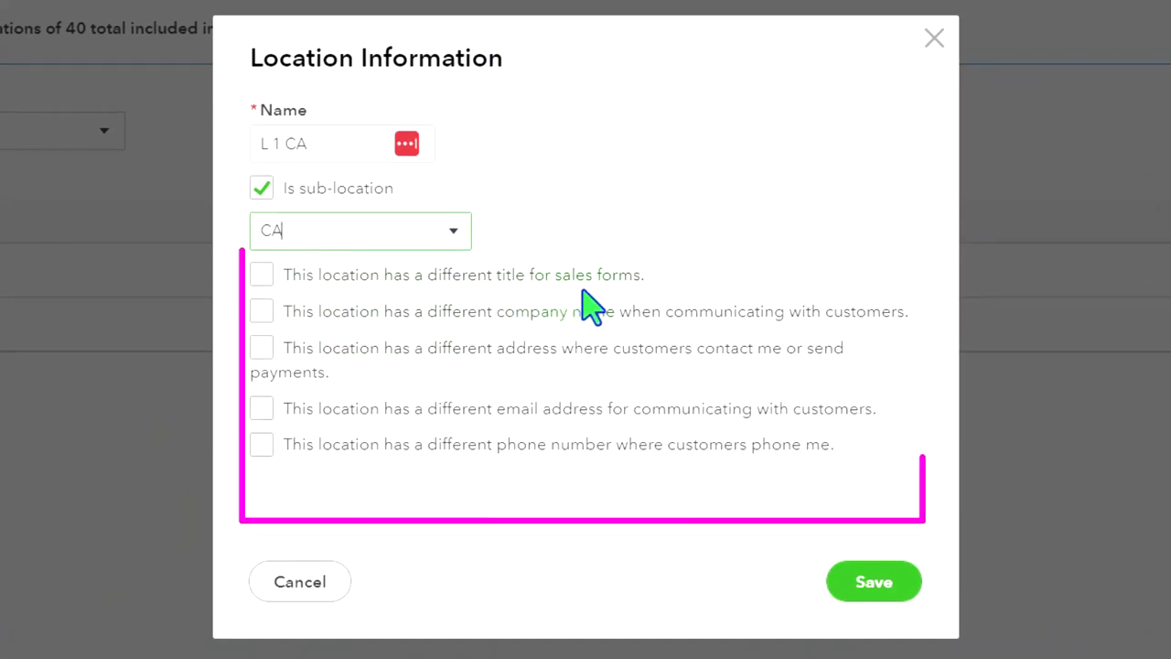
# Give the L 1 CA location a different title for sales forms, Location Title 1.
pyautogui.click(261, 275)
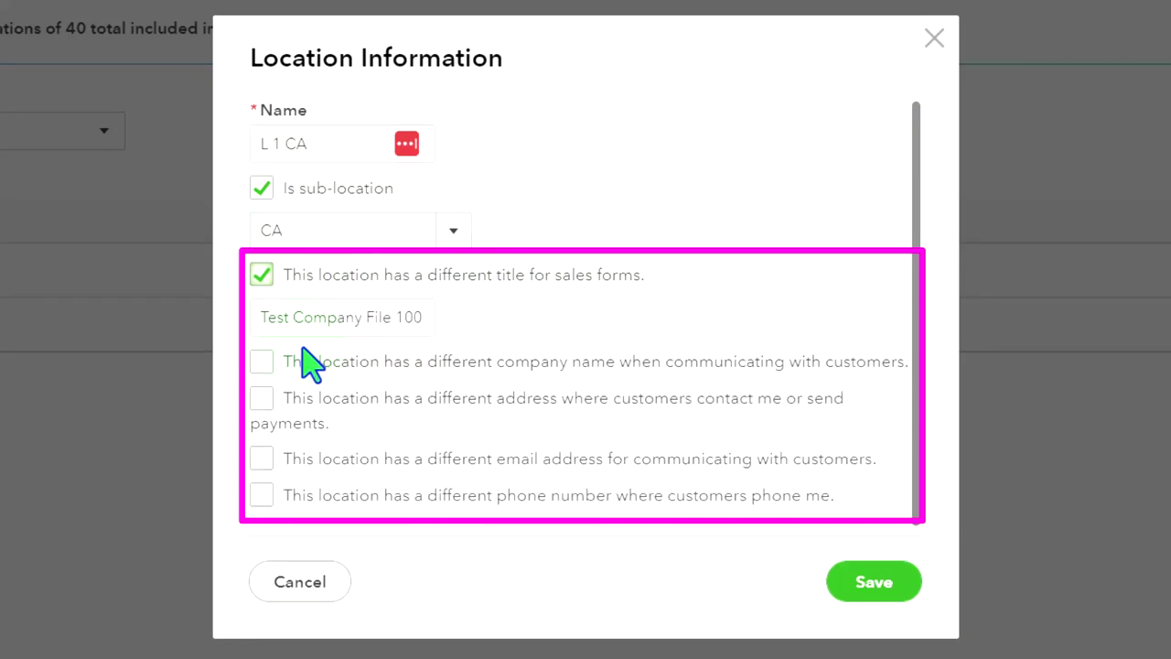
pyautogui.moveTo(256, 319); pyautogui.dragTo(510, 314)
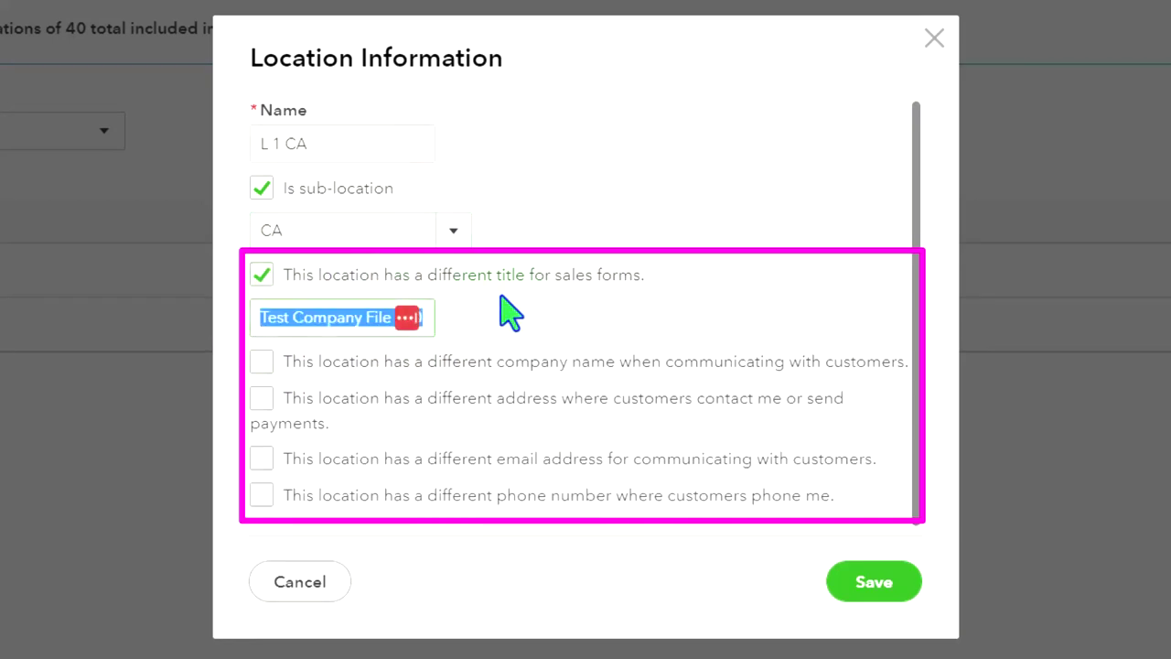
pyautogui.write('Location Titl')
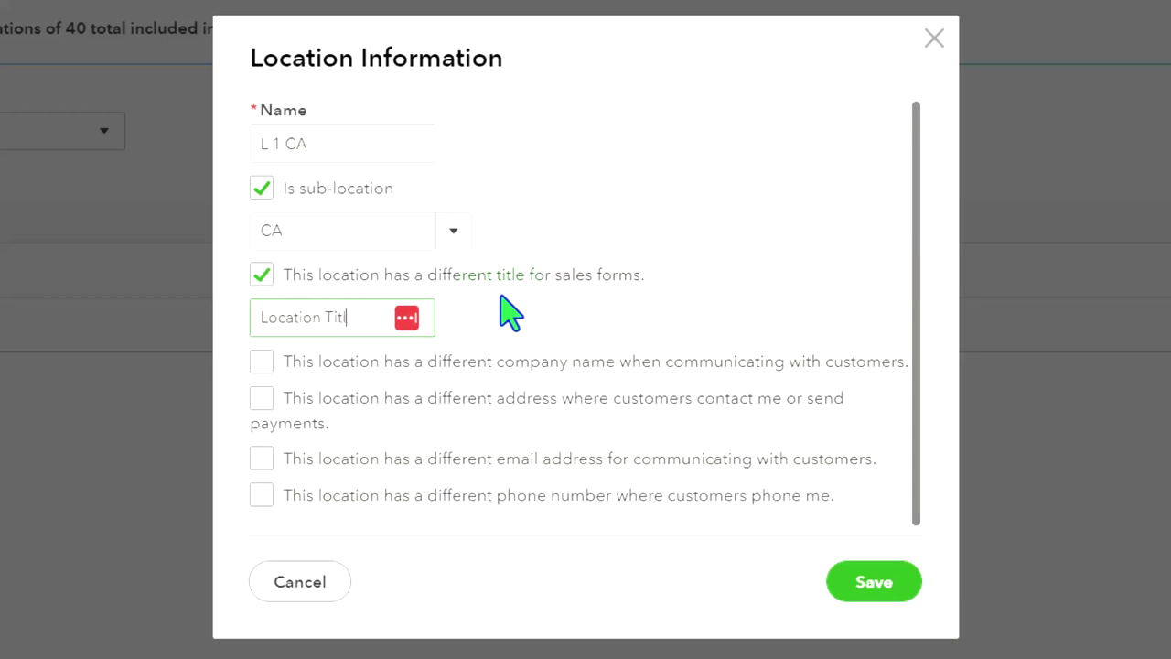
pyautogui.write(' 1')
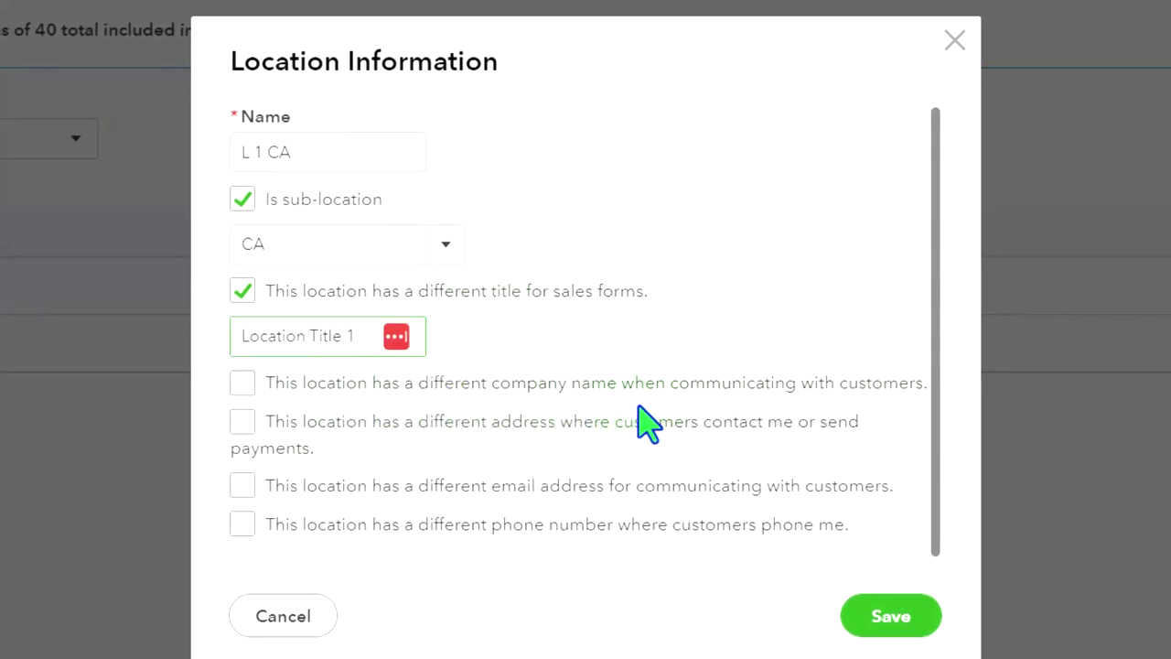
# Give the L 1 CA location a different company name for customer communication, CA Name.
pyautogui.click(243, 382)
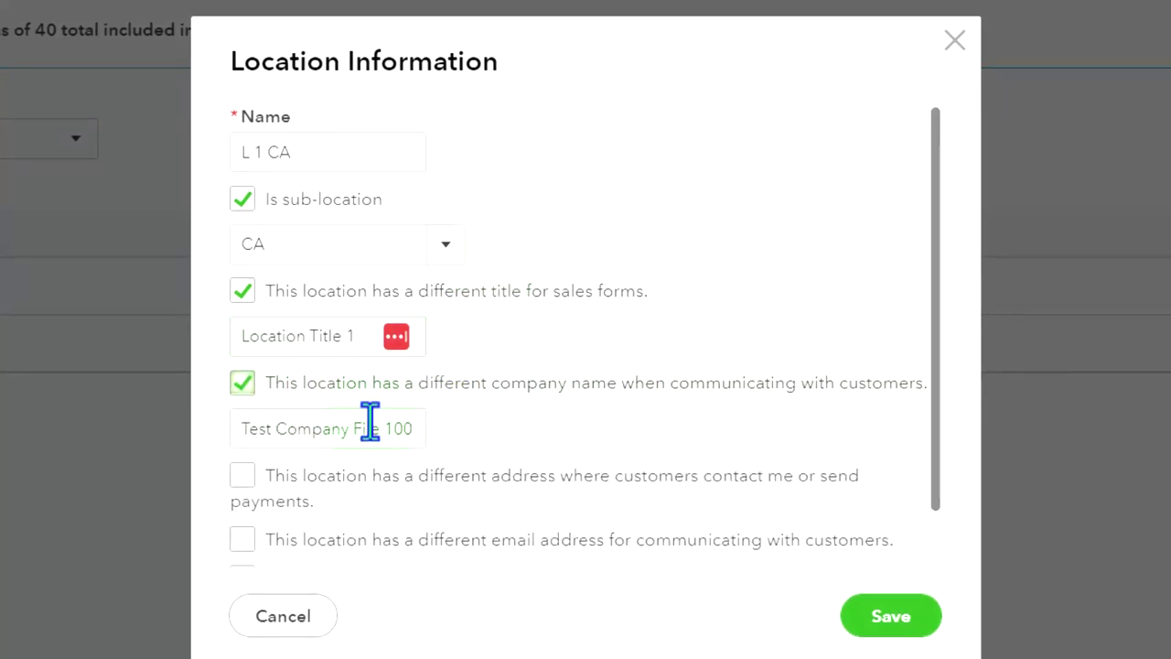
pyautogui.moveTo(241, 426); pyautogui.dragTo(598, 424)
pyautogui.write('Q')
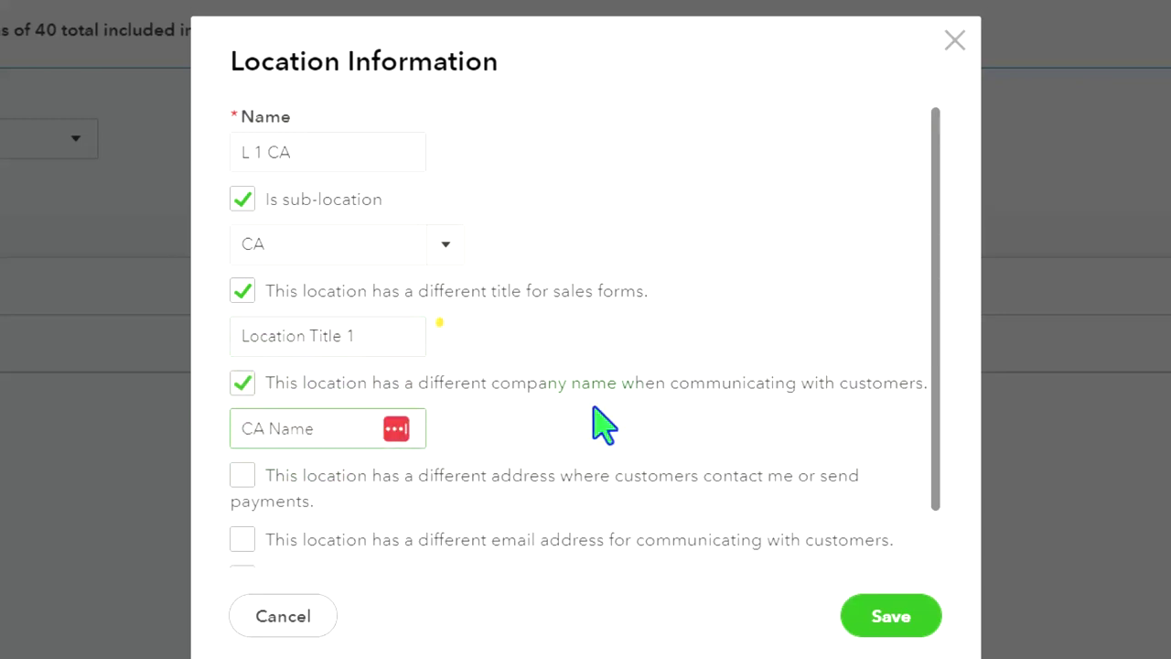
pyautogui.scroll(-1, 604, 426)
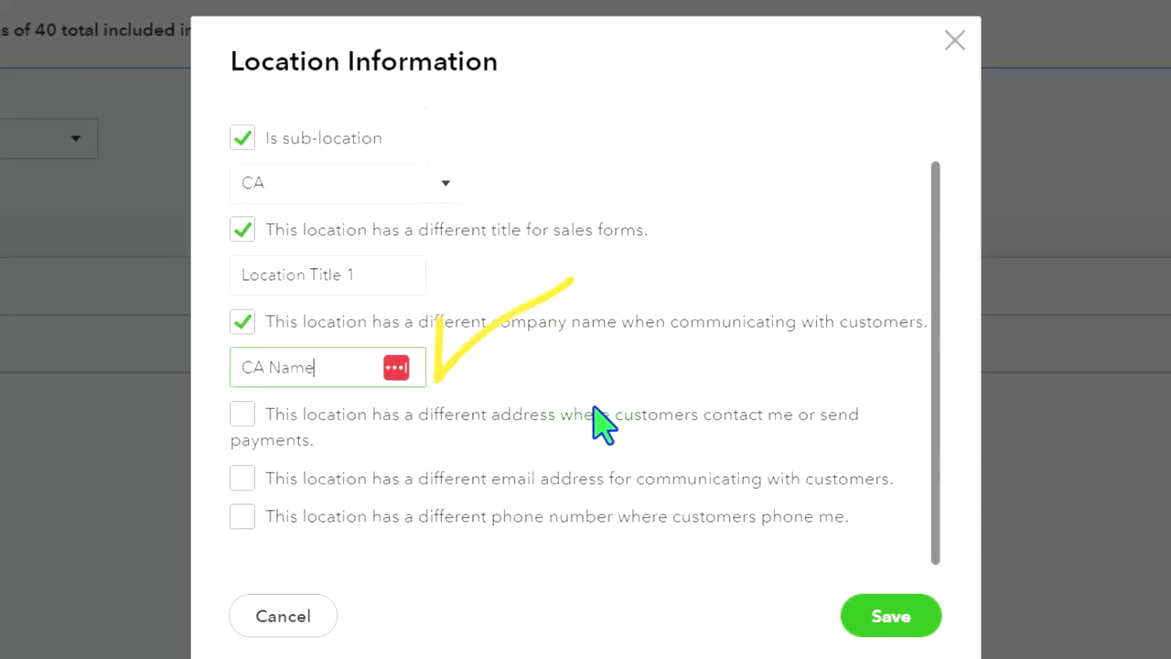
# Give the L 1 CA location a different customer contact address, replacing the street line with CA Address.
pyautogui.click(242, 417)
pyautogui.scroll(-3, 240, 416)
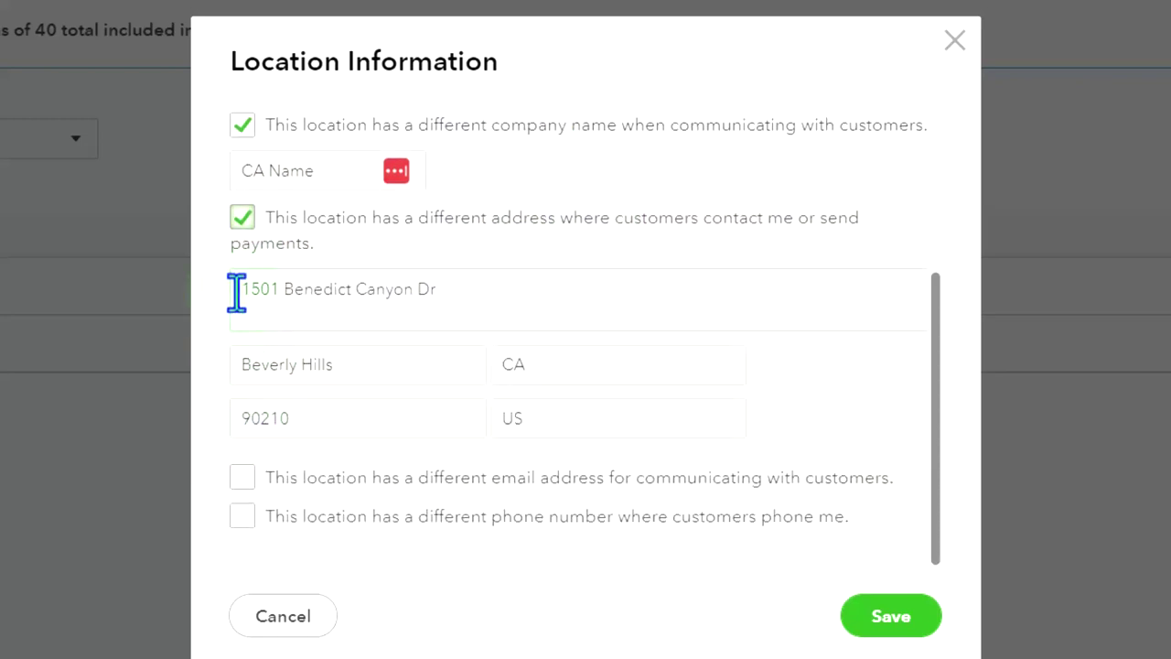
pyautogui.moveTo(235, 291); pyautogui.dragTo(536, 283)
pyautogui.write('CA')
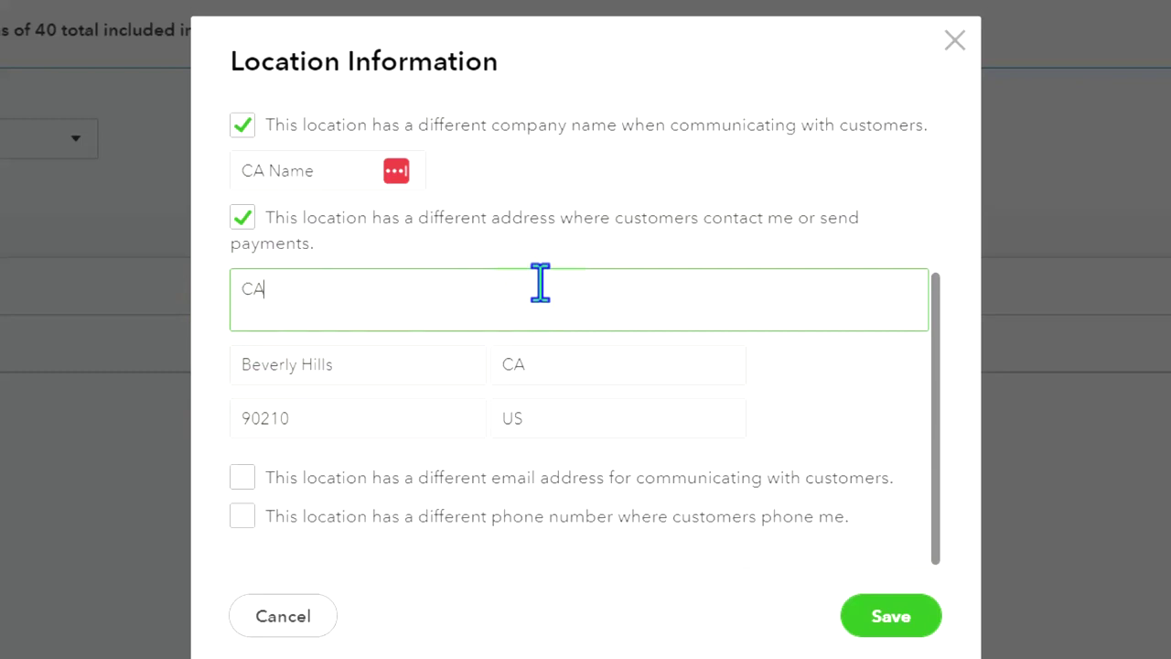
pyautogui.write(' Address')
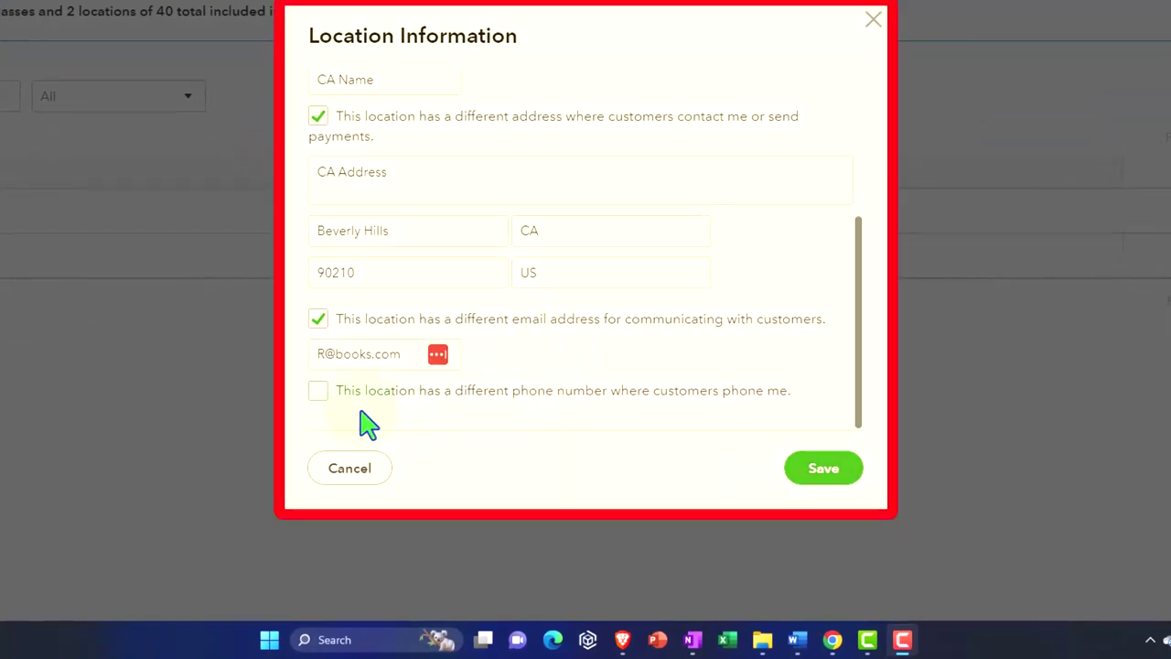
# Give the L 1 CA location a different phone number for customers and save the location.
pyautogui.click(319, 393)
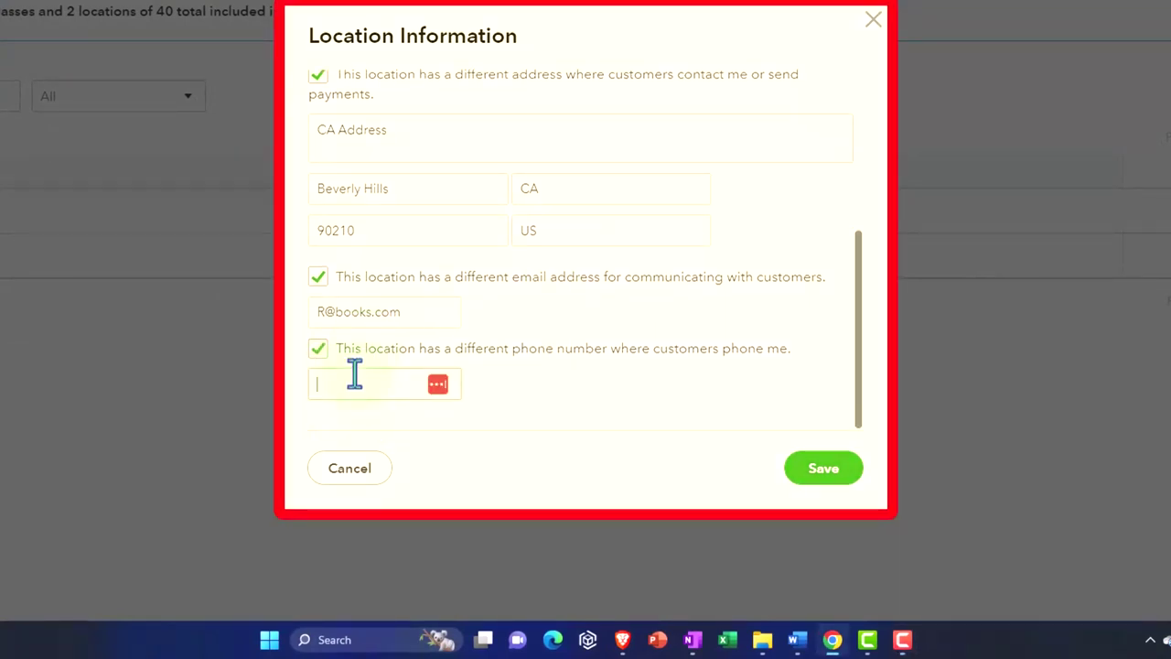
pyautogui.write('555-55-5555')
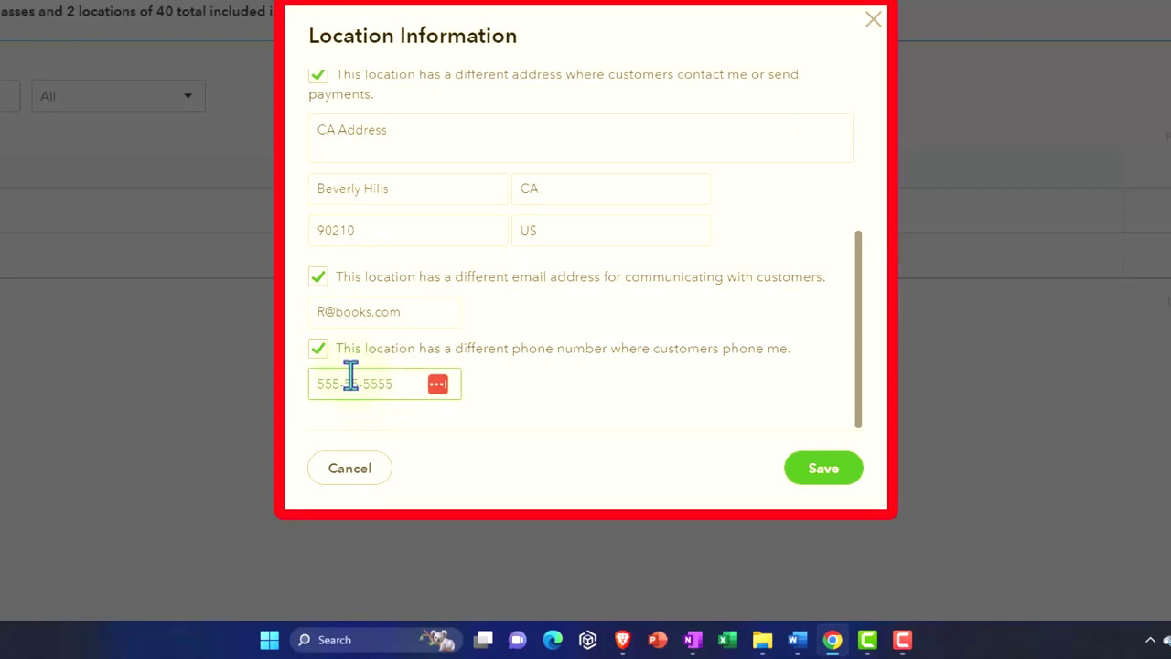
pyautogui.click(821, 468)
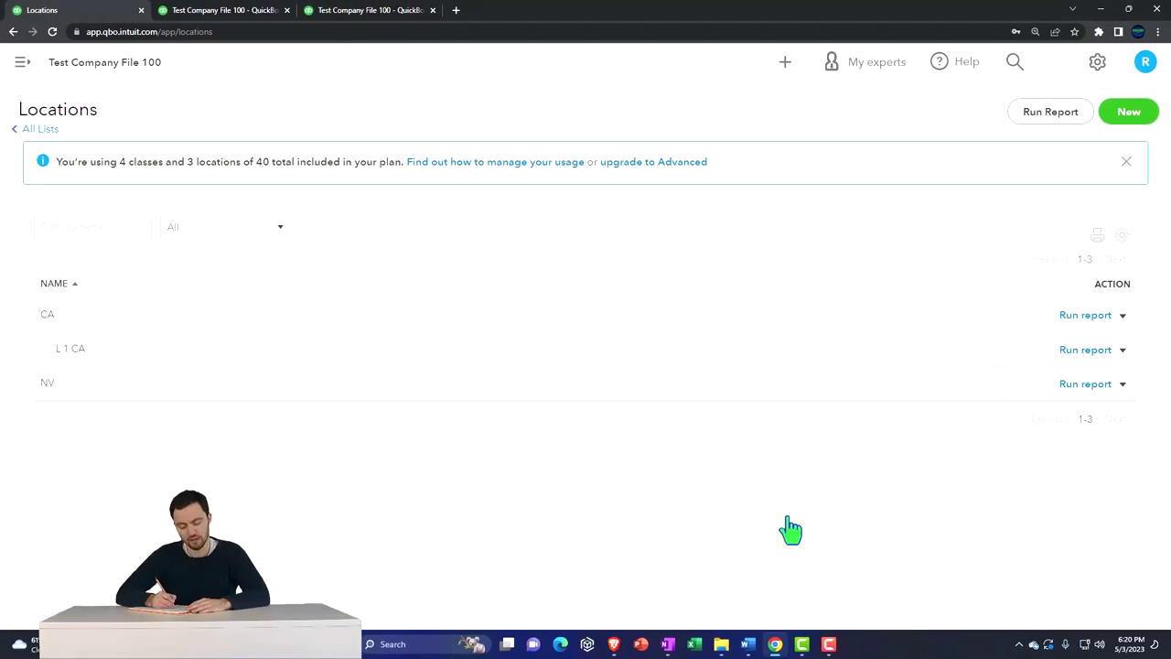
# Create another top-level location named L c CA and save it.
pyautogui.click(1128, 112)
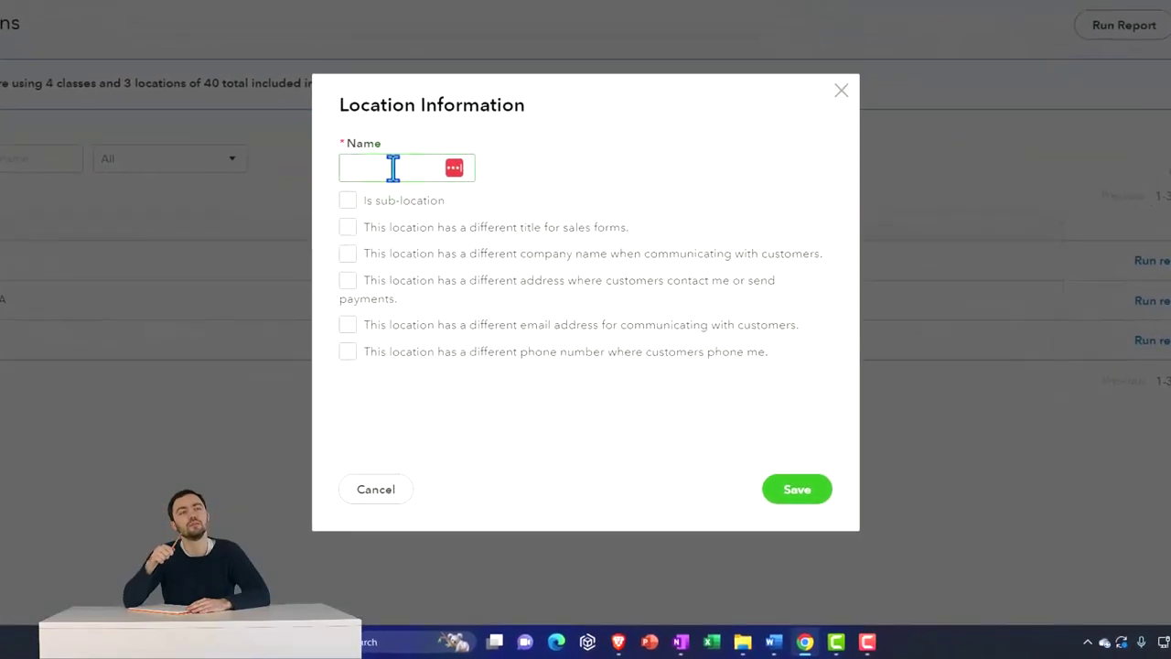
pyautogui.write('L c')
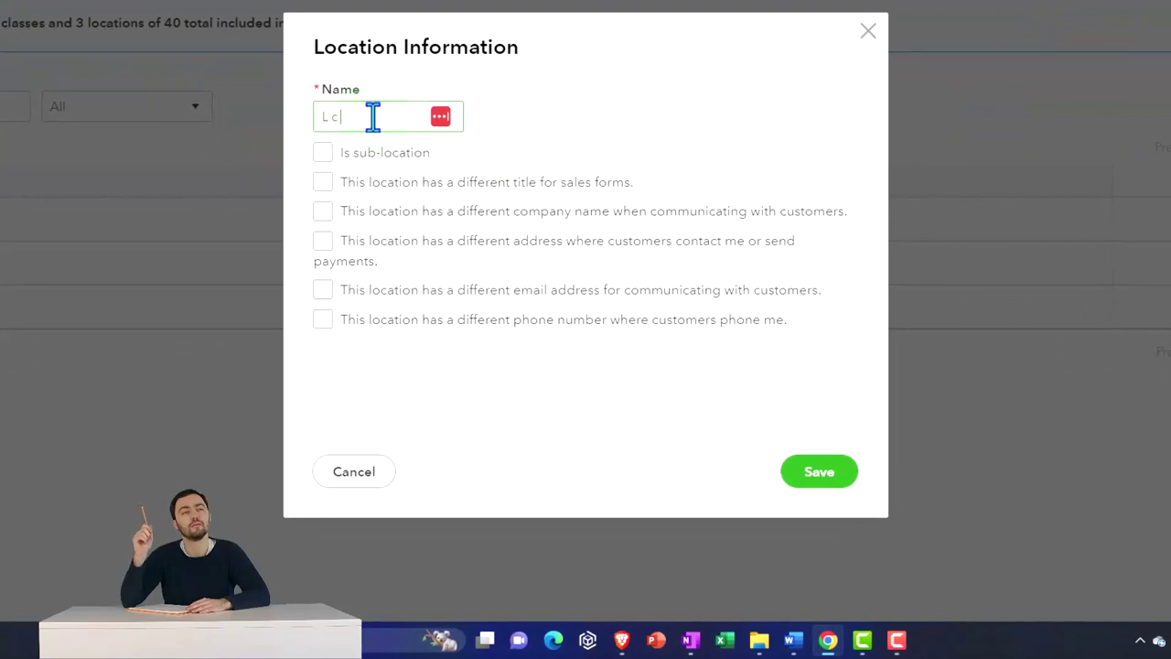
pyautogui.write(' CA')
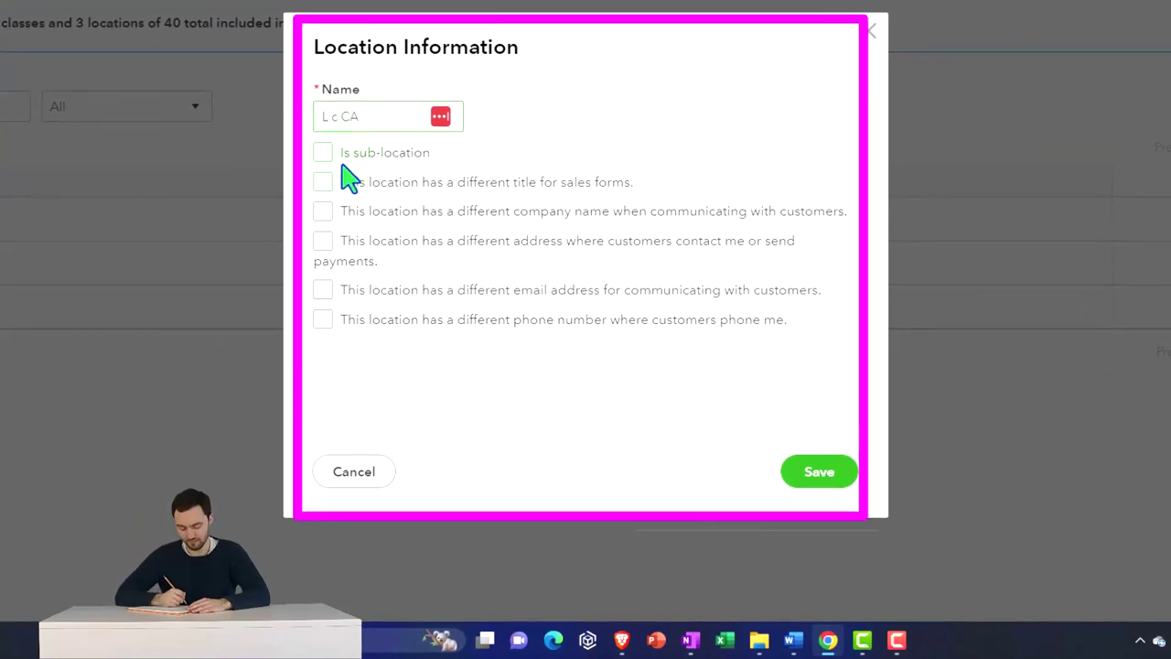
pyautogui.click(806, 478)
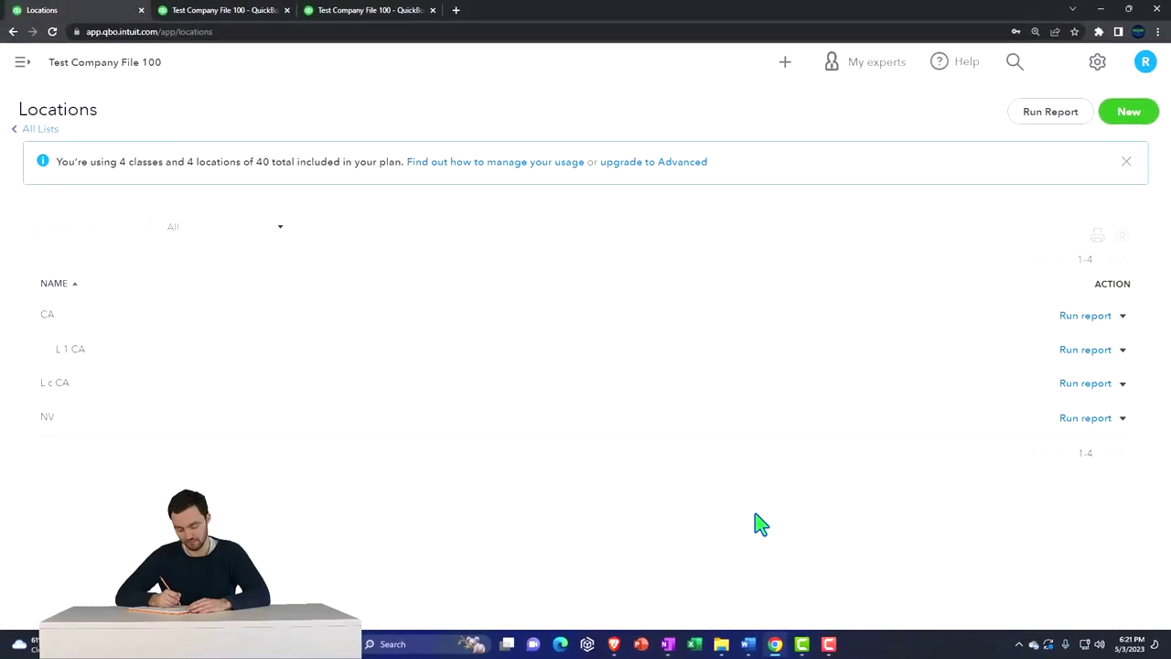
# Start a new invoice and select Customer 1 as its customer.
pyautogui.click(22, 63)
pyautogui.click(36, 113)
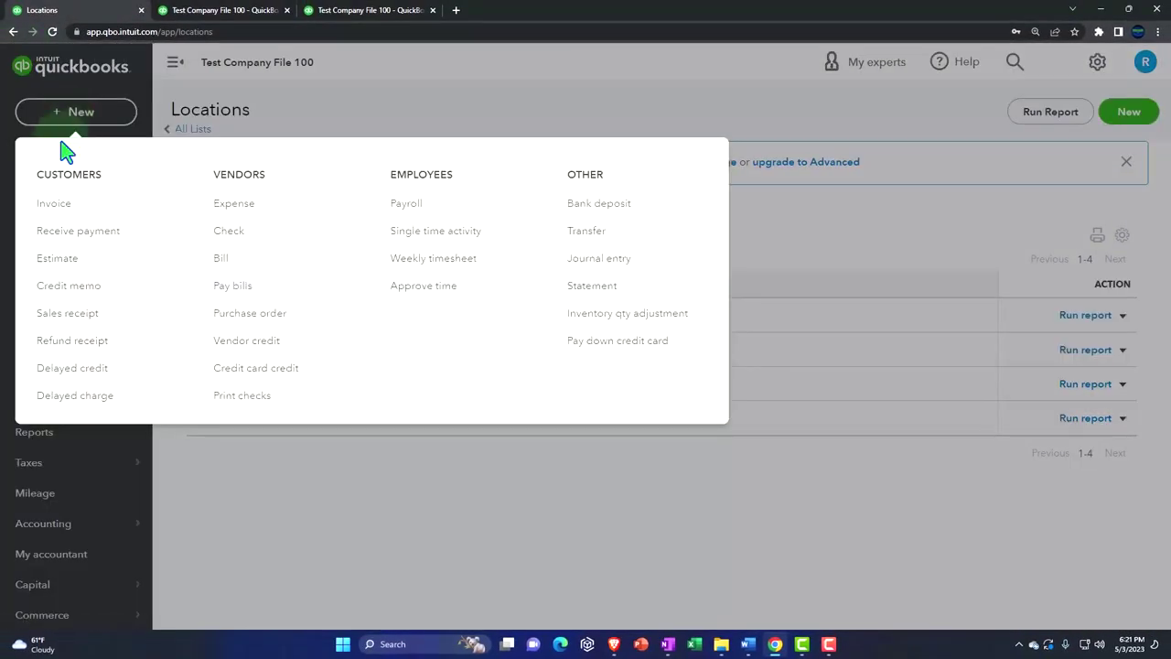
pyautogui.click(55, 207)
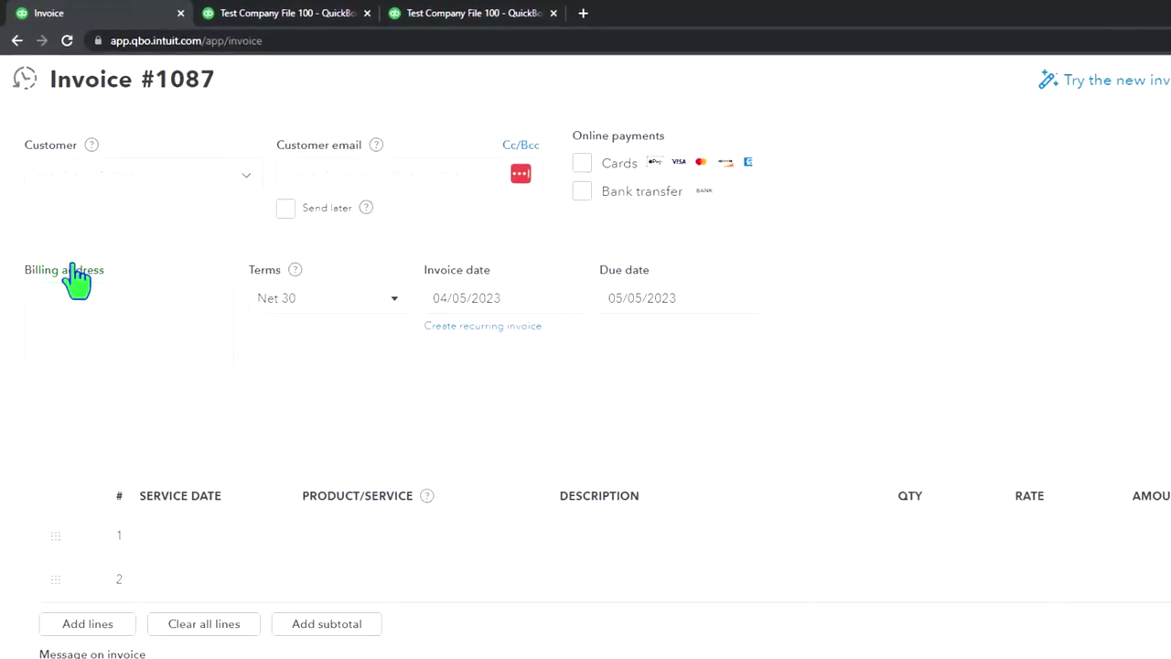
pyautogui.click(252, 182)
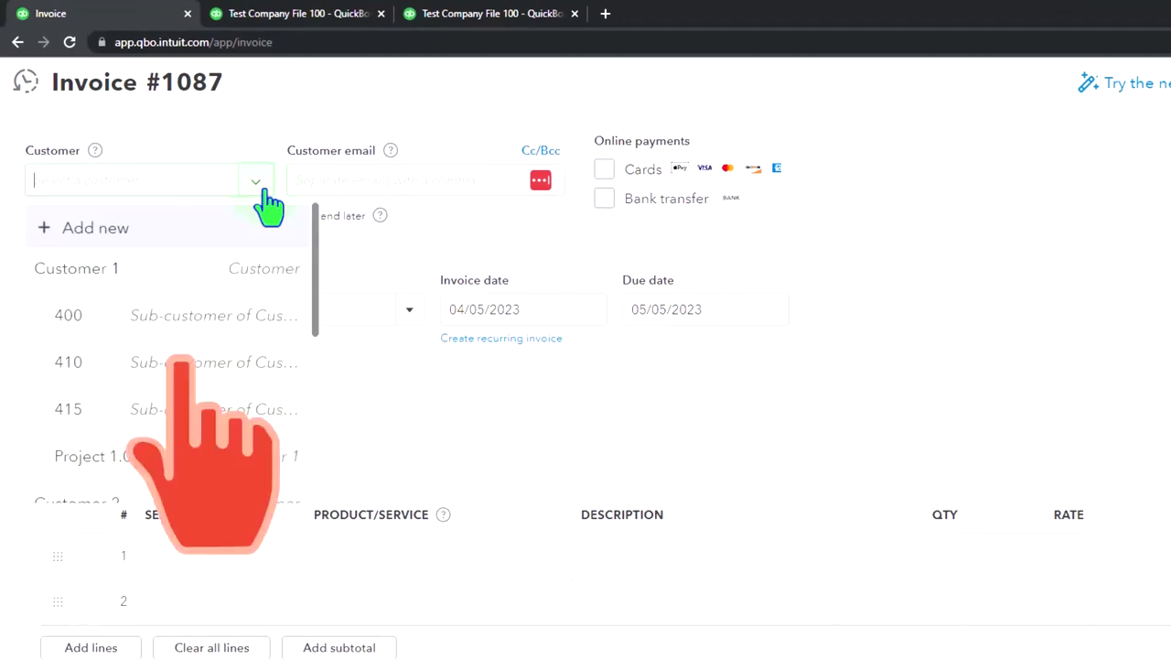
pyautogui.click(223, 268)
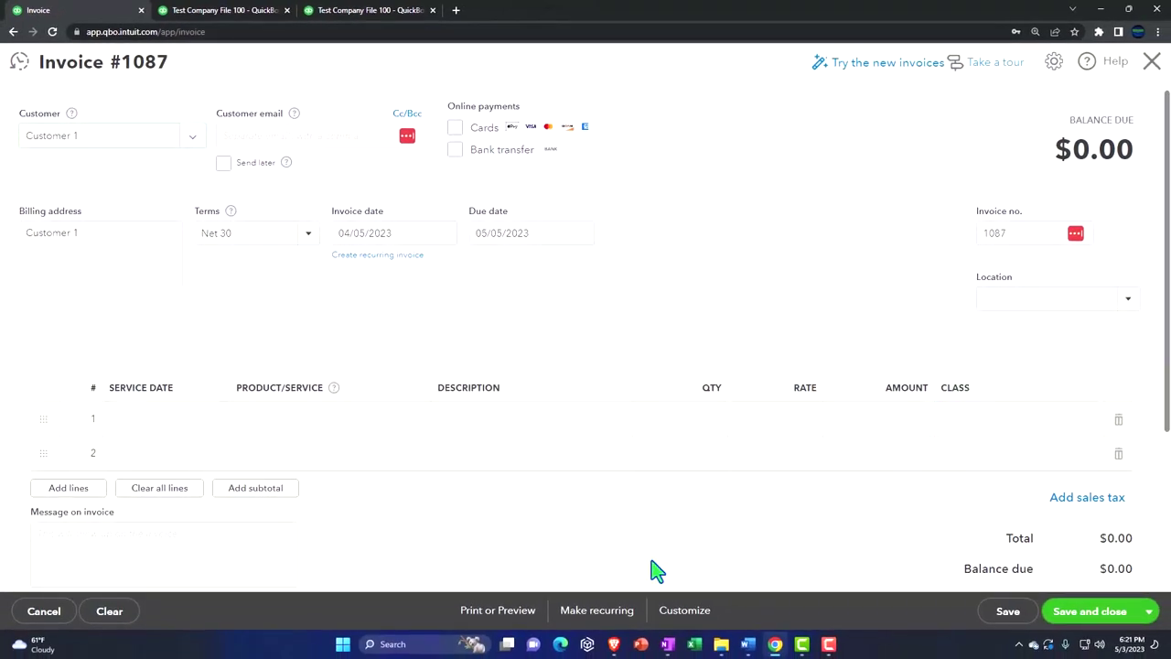
# Examine the company details and layout in the invoice's print preview without a location, then close the preview.
pyautogui.click(505, 616)
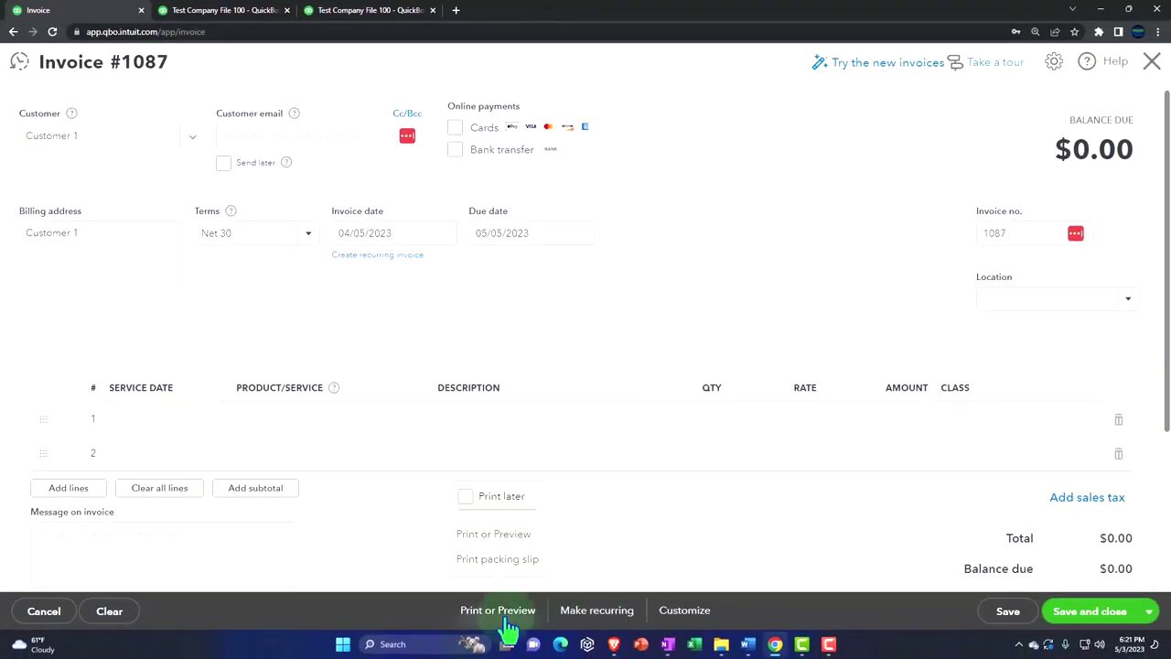
pyautogui.click(500, 547)
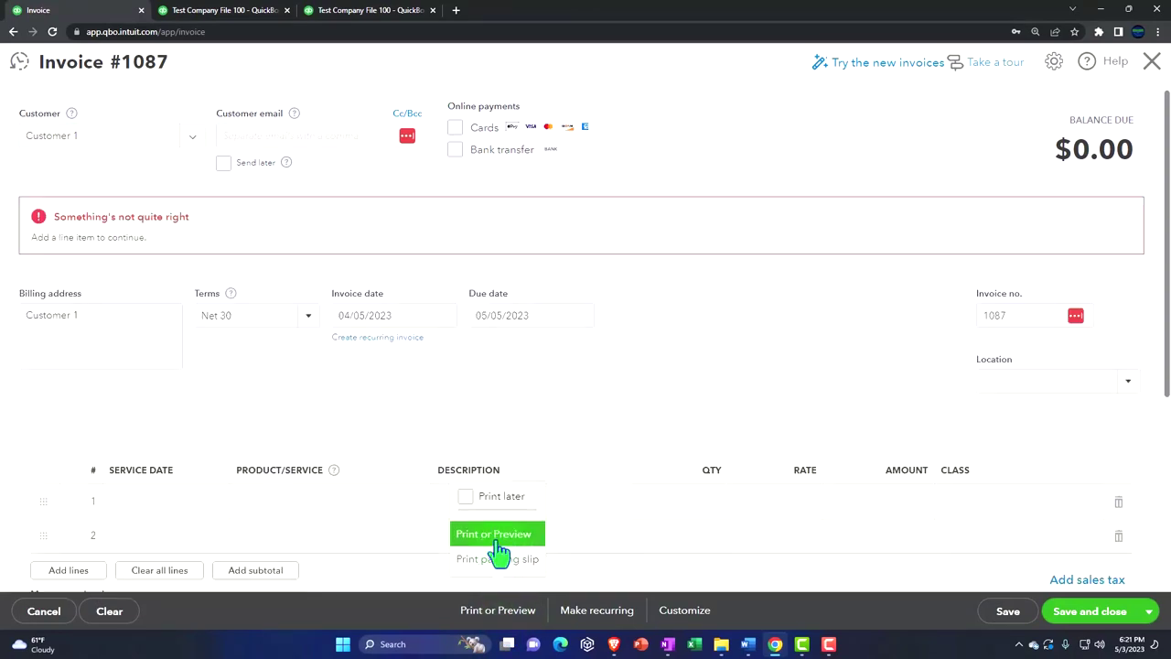
pyautogui.click(500, 552)
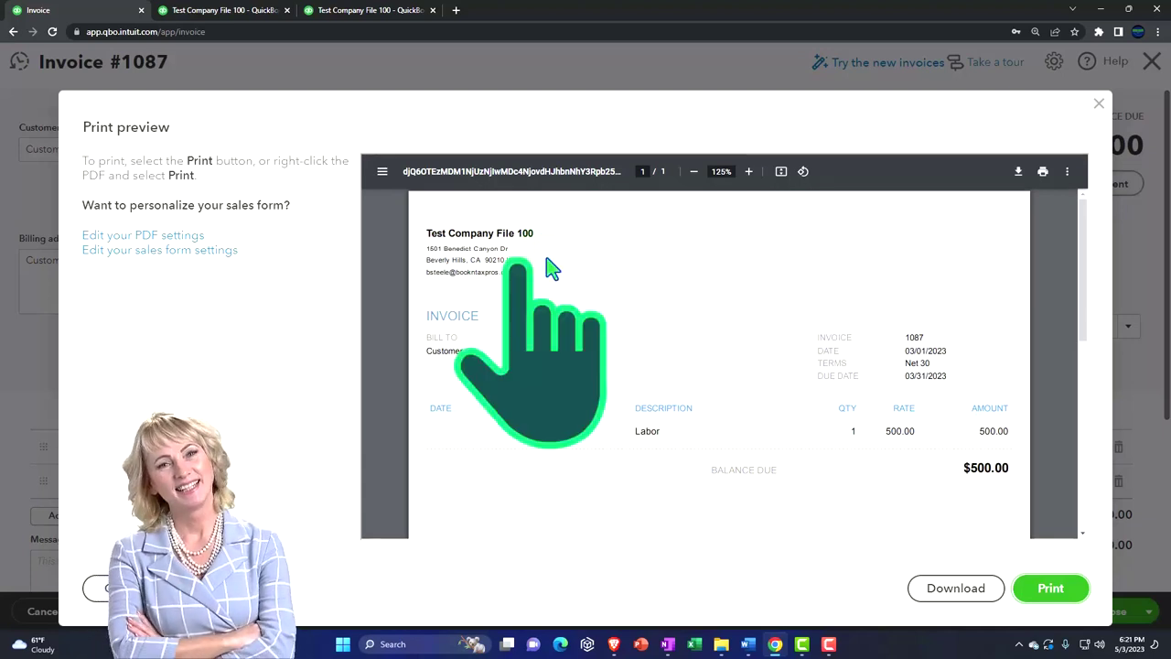
pyautogui.scroll(-1, 563, 297)
pyautogui.scroll(-3, 563, 297)
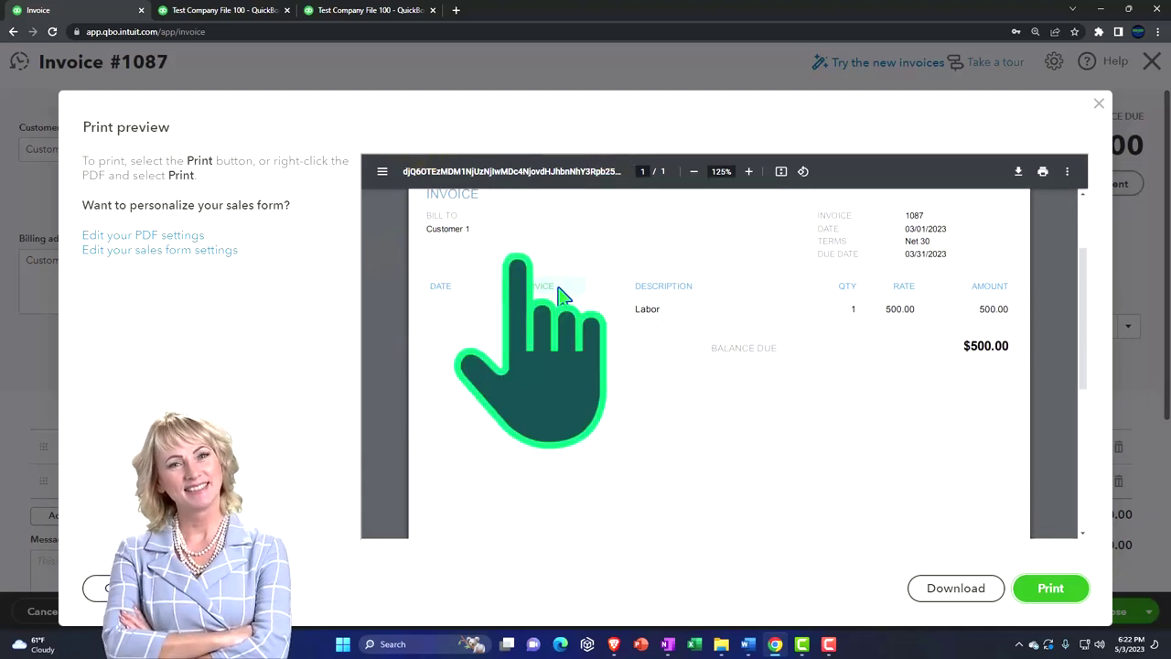
pyautogui.click(1098, 105)
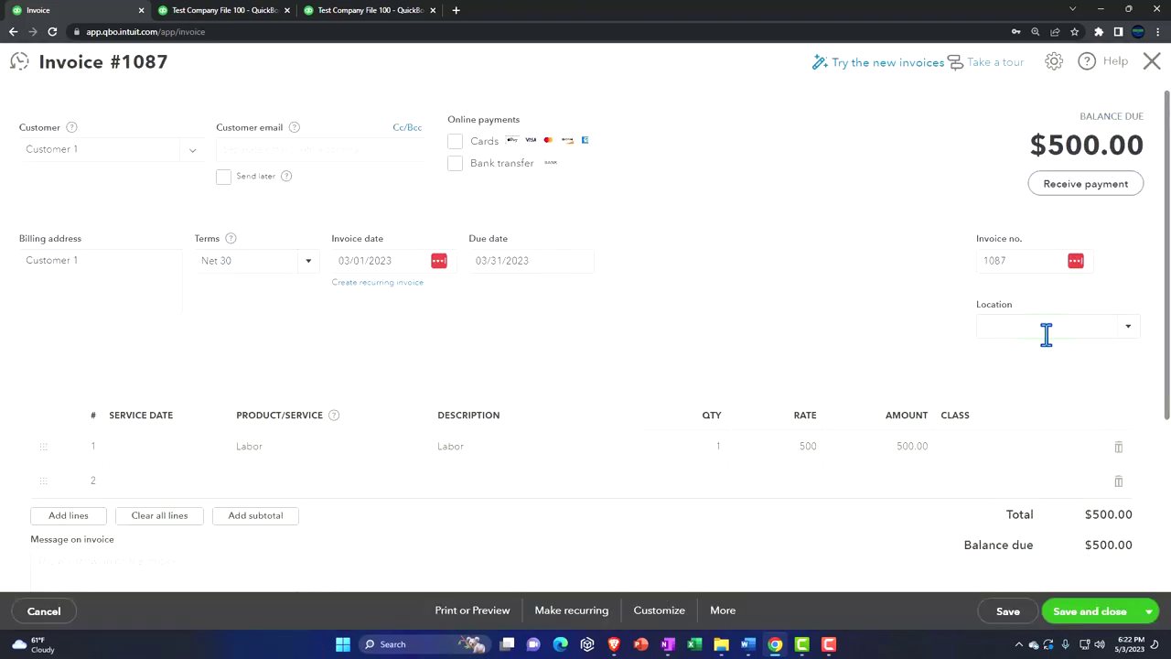
# Set the invoice's location to L 1 CA under CA and check its header details in the print preview.
pyautogui.click(1120, 329)
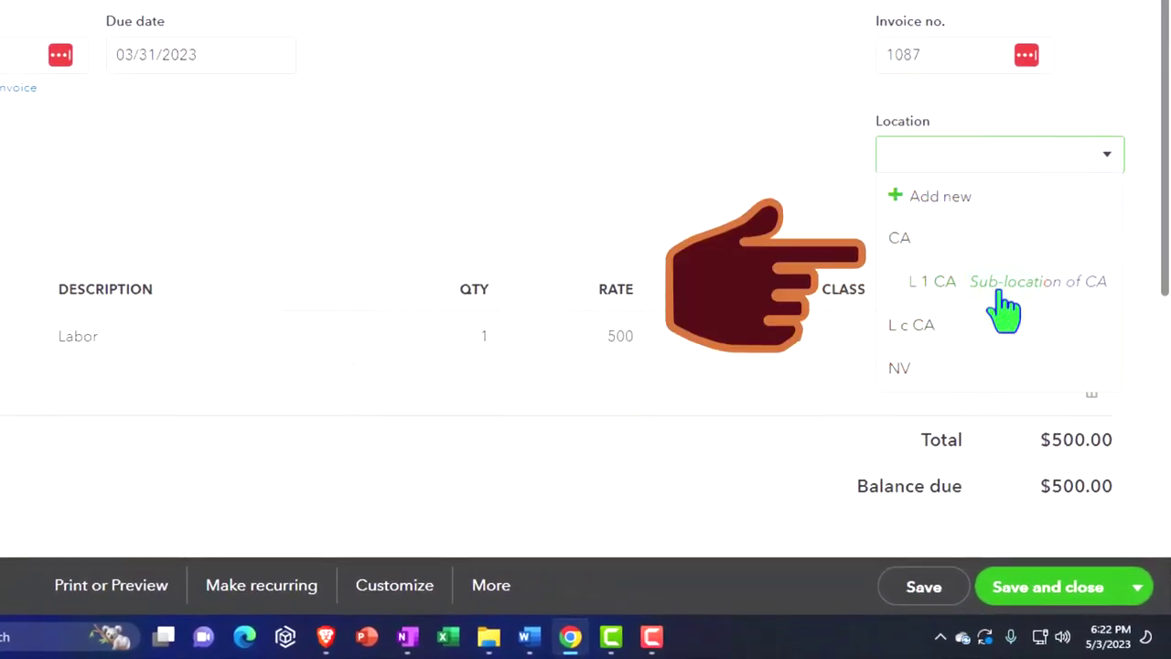
pyautogui.click(1003, 302)
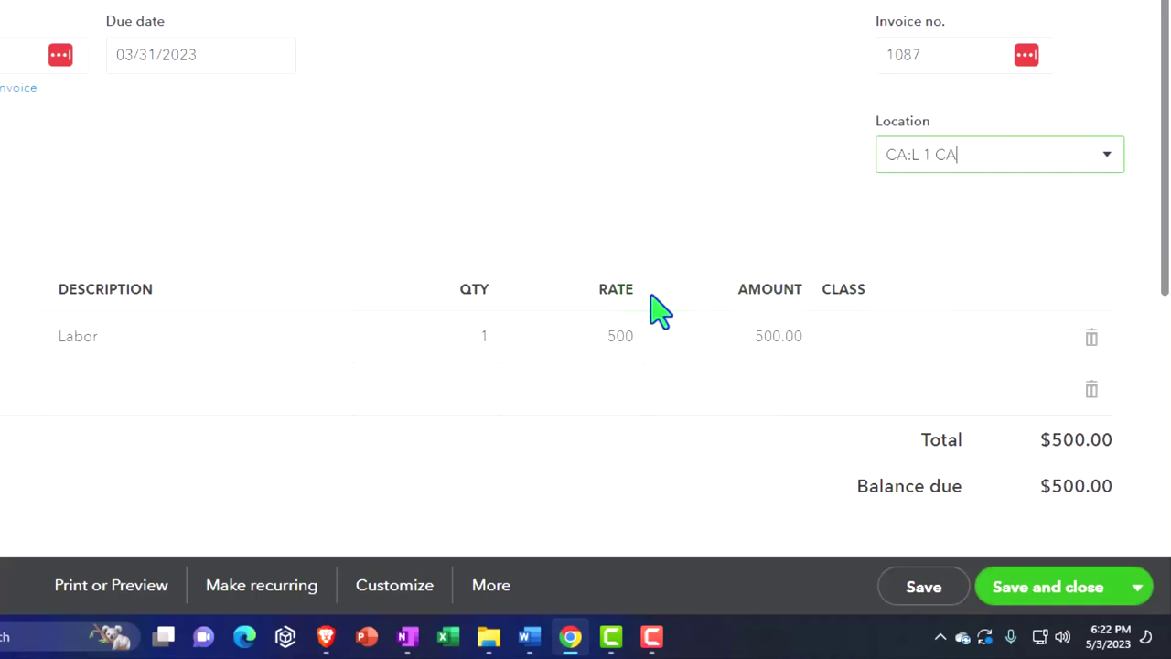
pyautogui.click(95, 597)
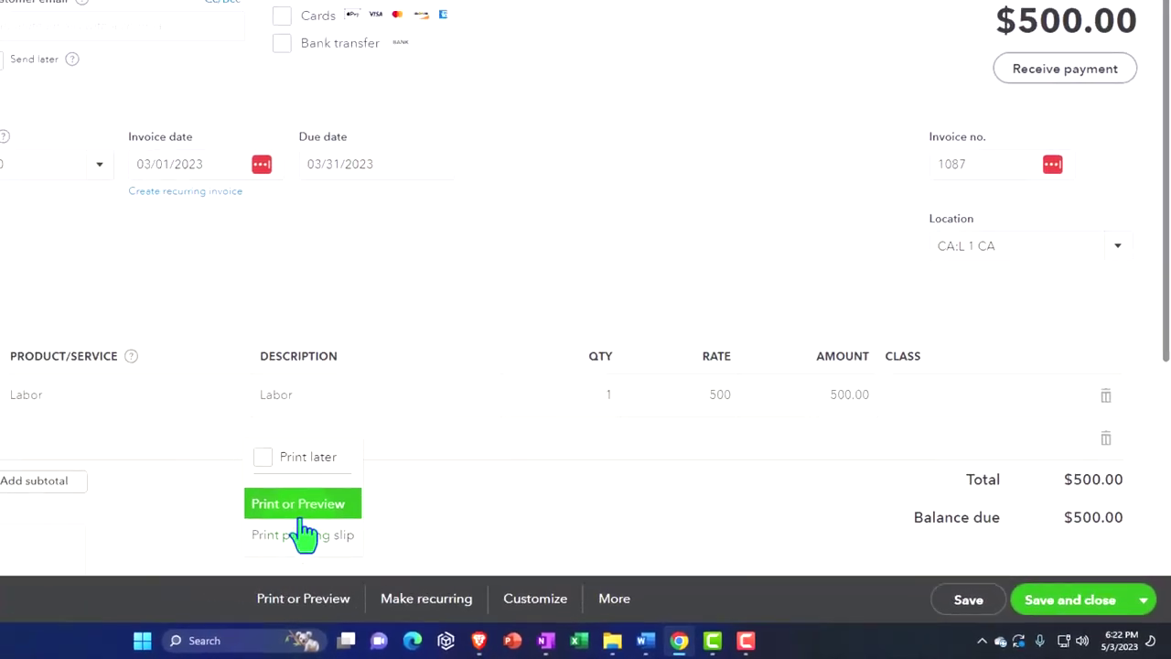
pyautogui.click(104, 469)
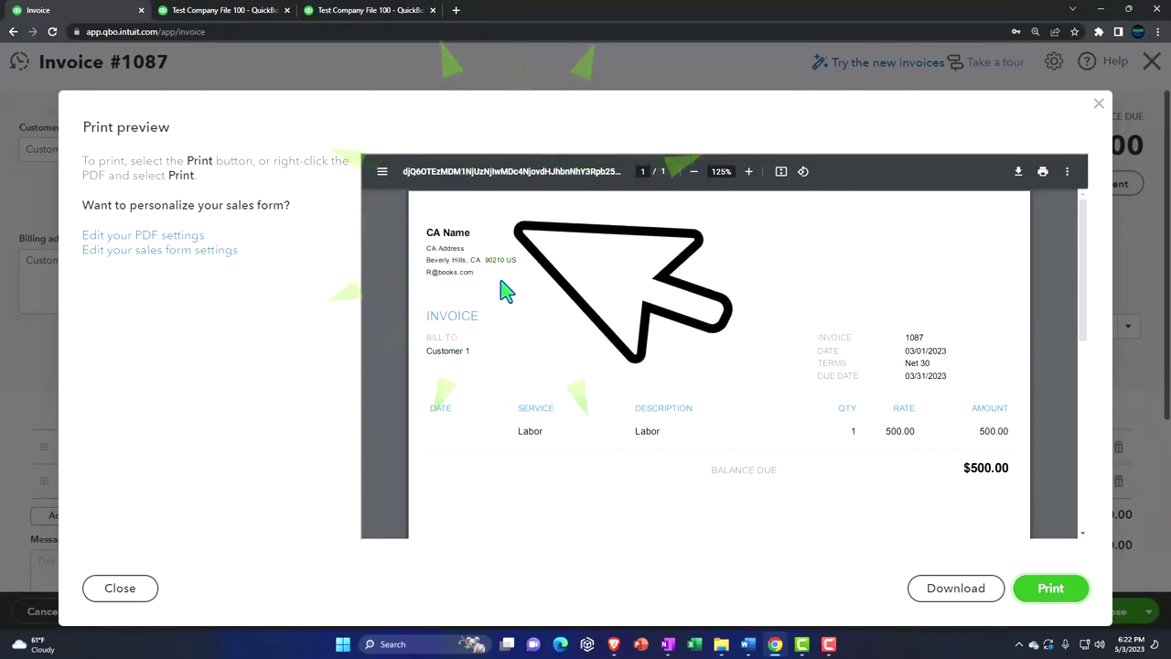
pyautogui.click(1098, 105)
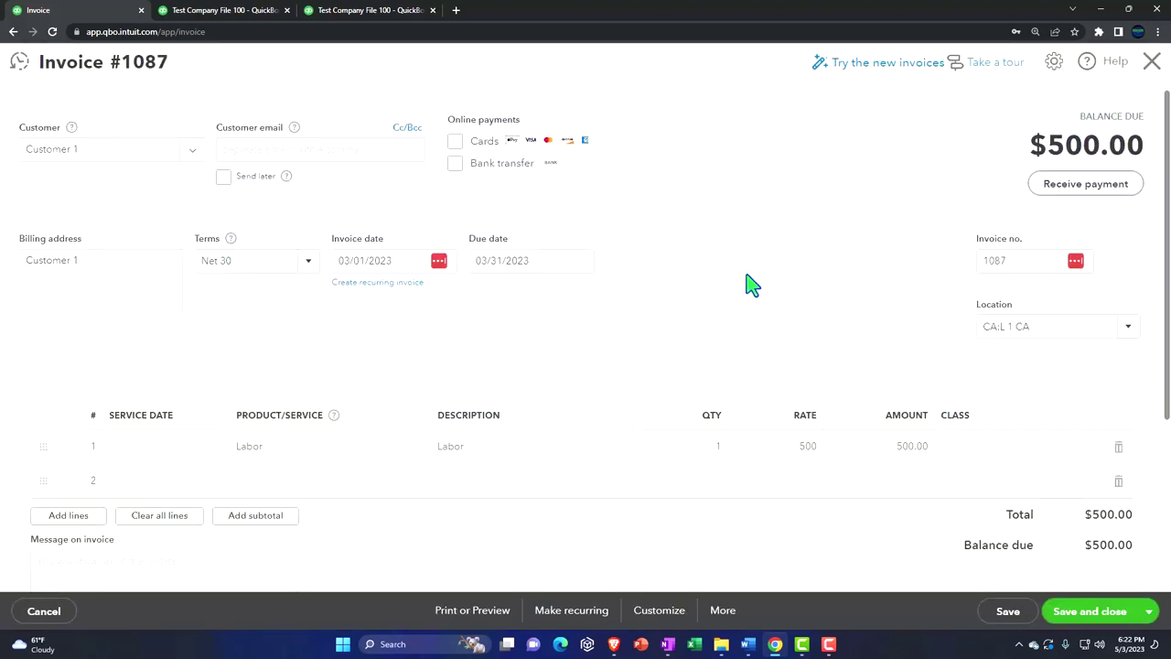
# Switch to the open Profit and Loss report.
pyautogui.click(387, 11)
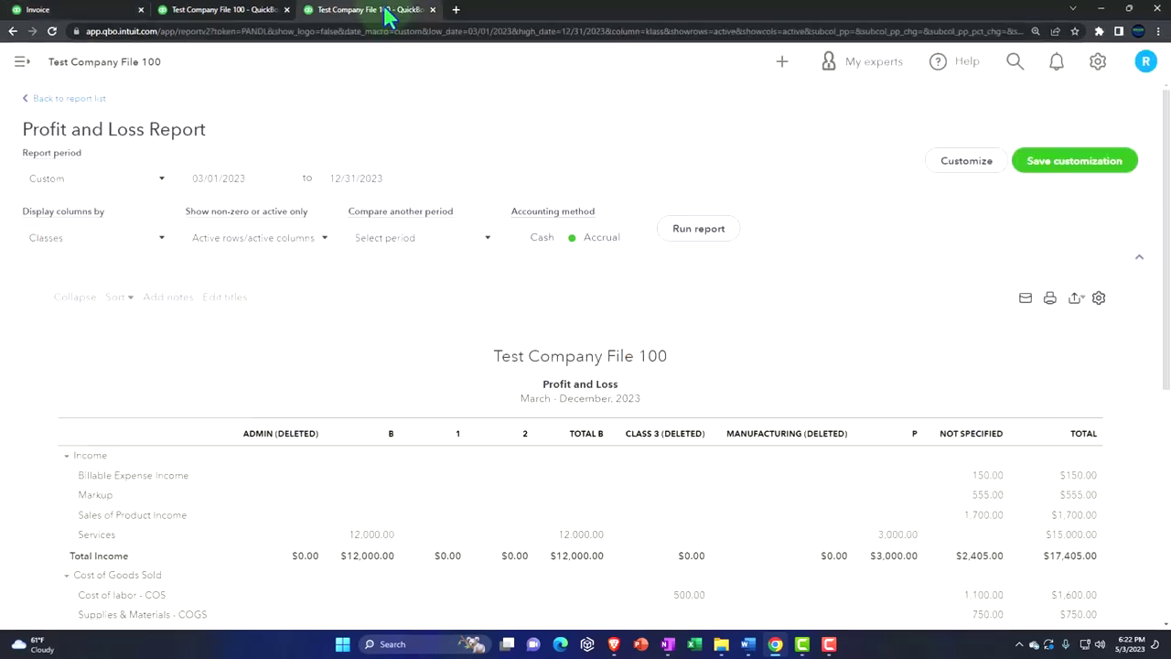